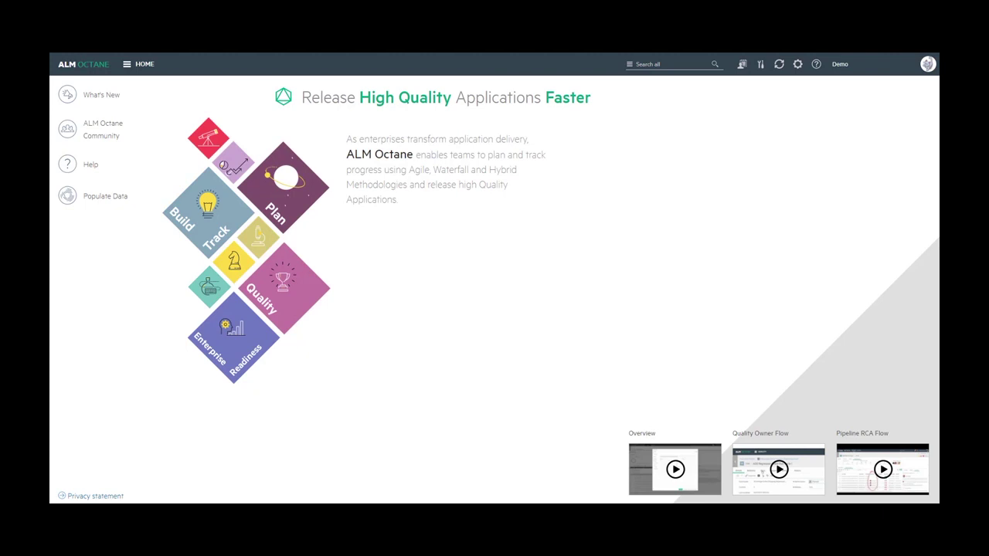
# Open the main navigation menu from the ALM Octane home page
pyautogui.click(127, 65)
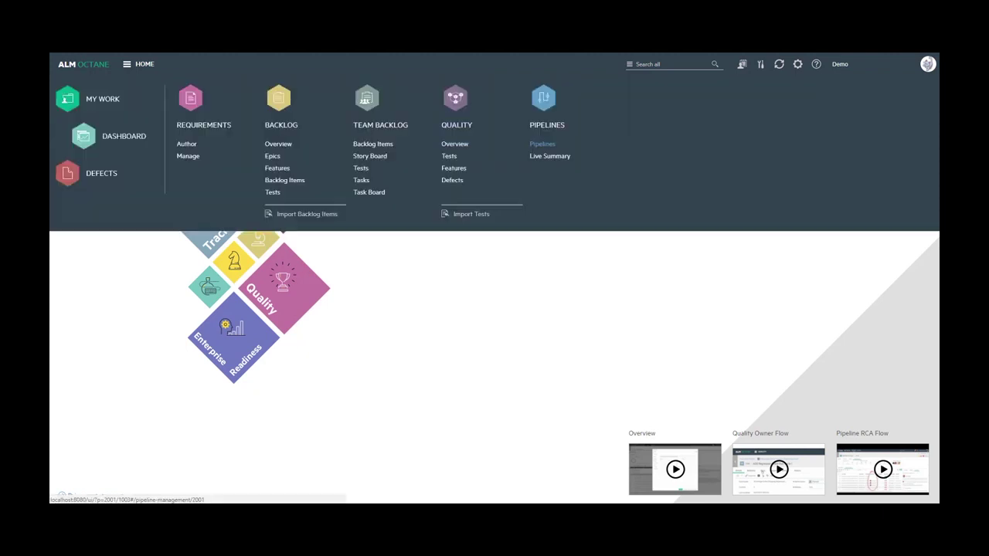
# Go to Pipelines to view the Calculator-App-CI-Job dashboard for run #31
pyautogui.click(533, 143)
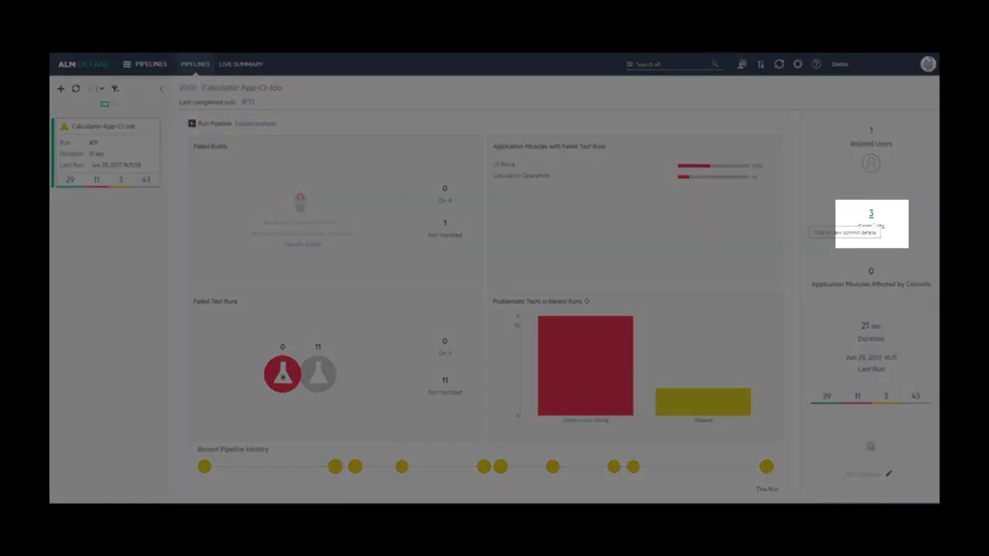
# List run #31's three commits and show the third commit's changed files, Calcs.java and CalcsTest.java
pyautogui.click(870, 214)
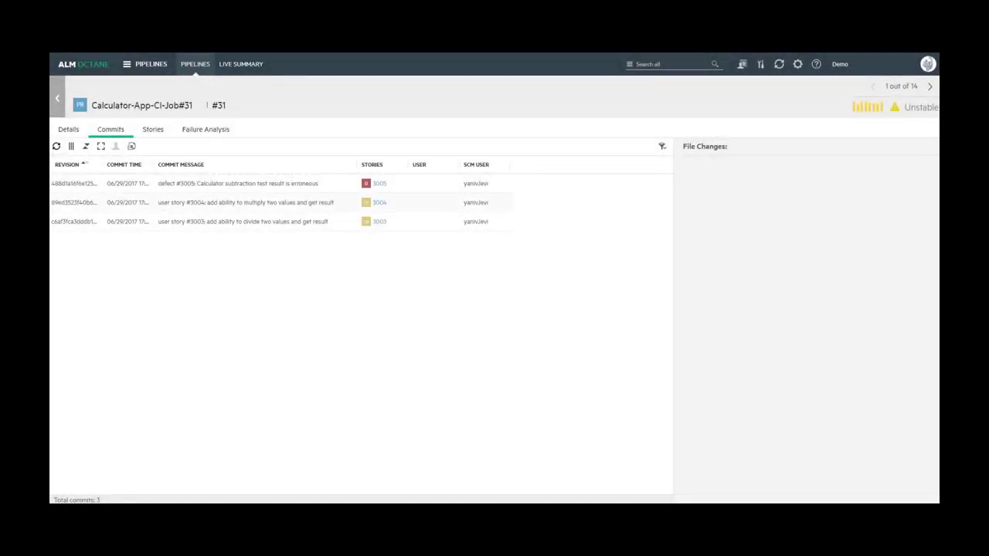
pyautogui.click(439, 220)
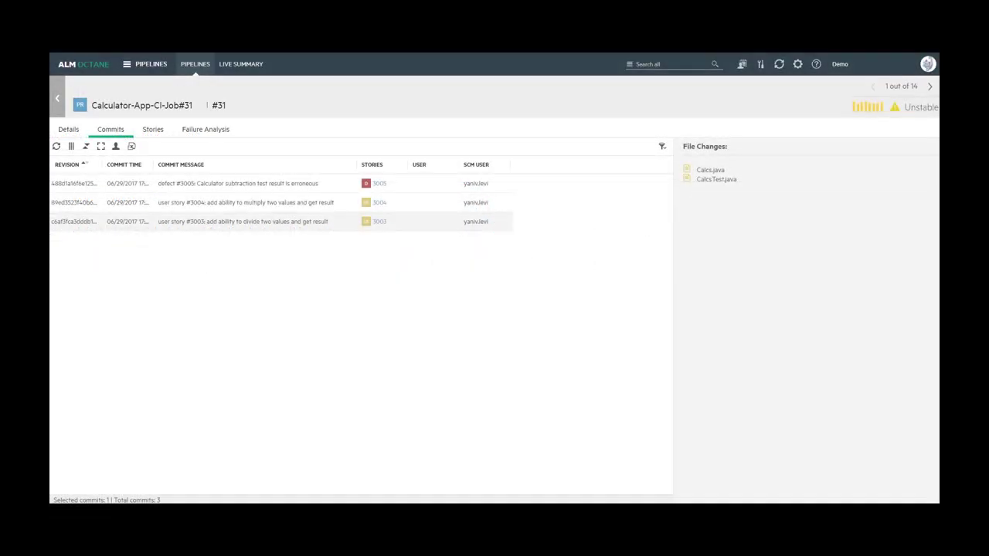
pyautogui.click(798, 64)
# Open the Demo workspace's DevOps SCM Repositories list showing its single Git repository
pyautogui.click(800, 92)
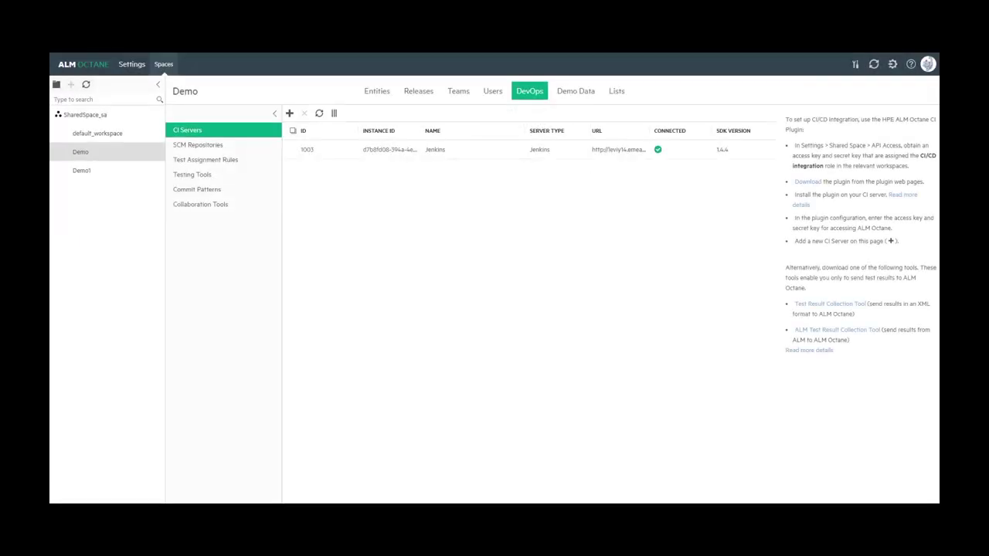
pyautogui.click(239, 146)
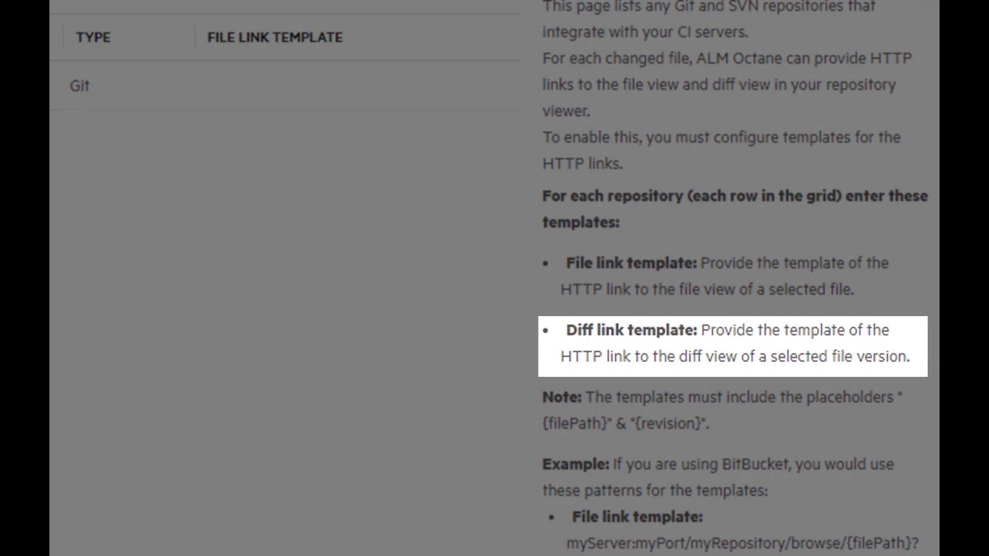
pyautogui.scroll(-1, 494, 278)
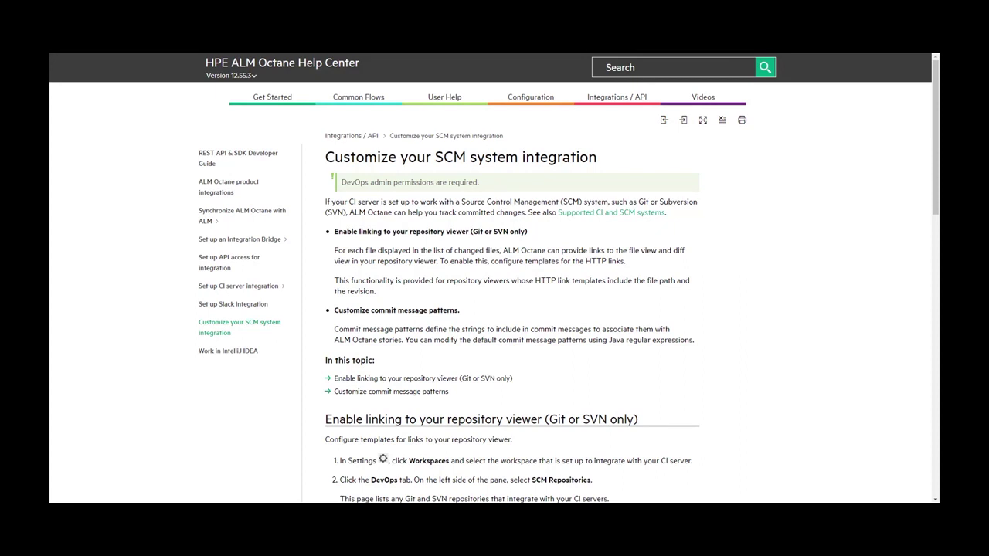
# Expand the help topic's Examples to reveal the BitBucket and GitHub link templates
pyautogui.scroll(-5, 494, 278)
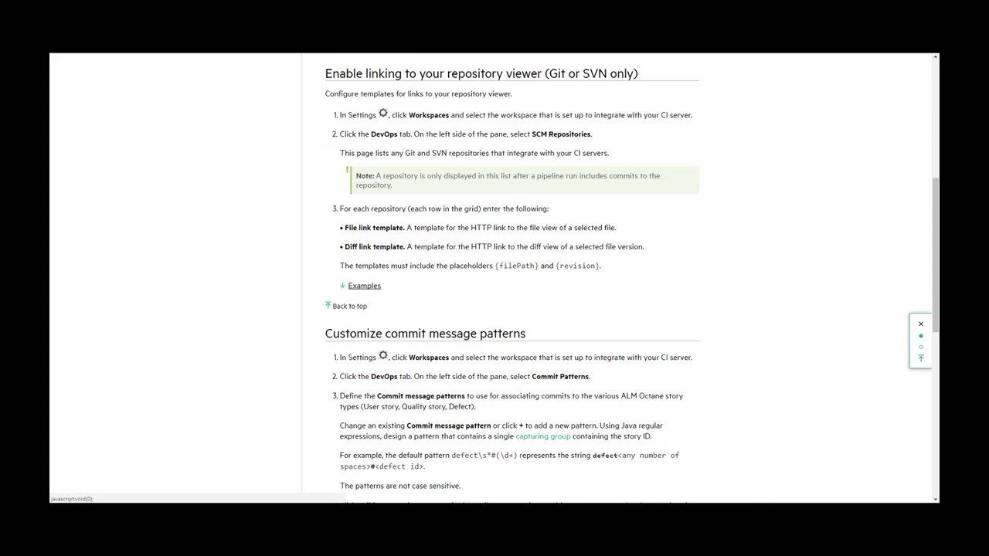
pyautogui.click(364, 286)
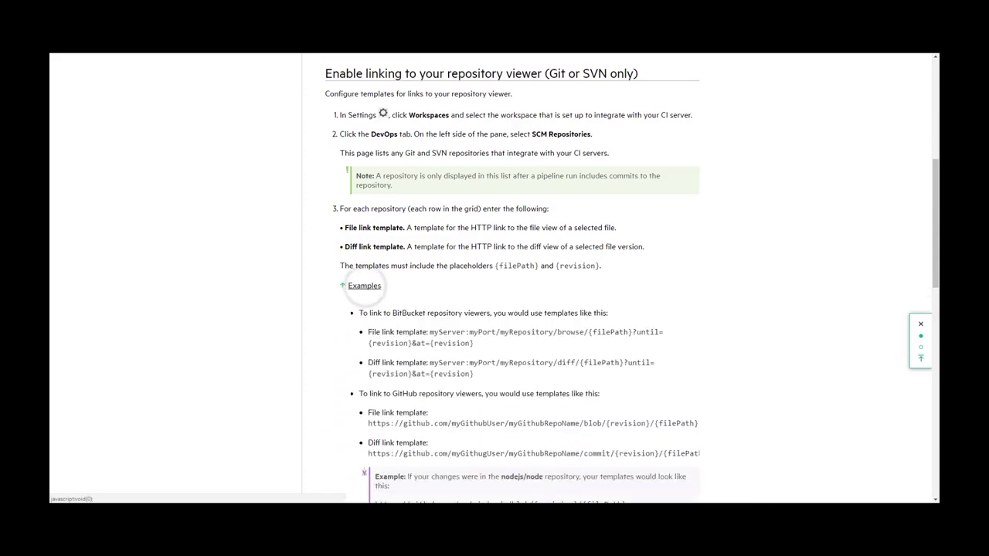
pyautogui.scroll(-1, 364, 286)
pyautogui.scroll(-2, 510, 278)
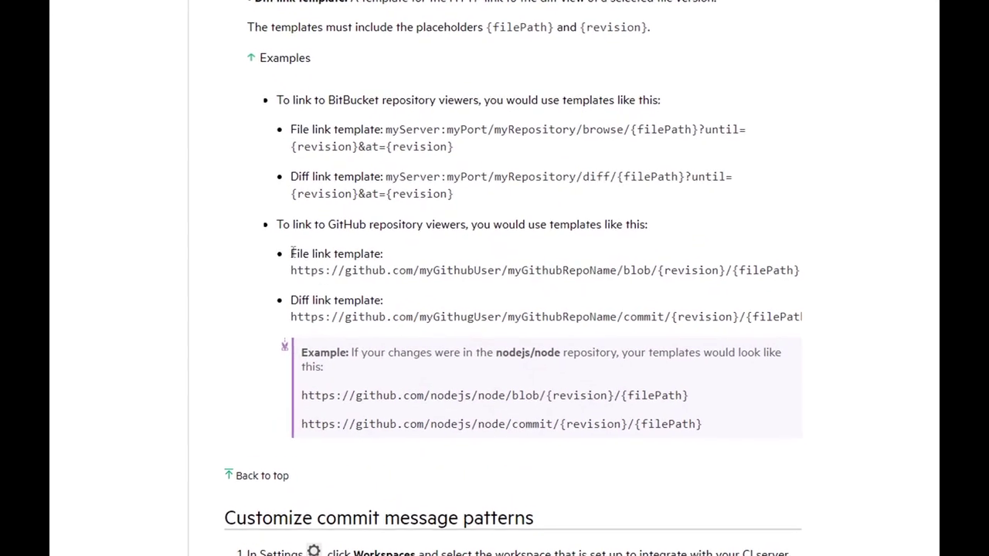
# Paste the GitHub templates and repo URL into Notepad, replacing the user placeholder with the repository owner
pyautogui.moveTo(272, 249); pyautogui.dragTo(232, 330)
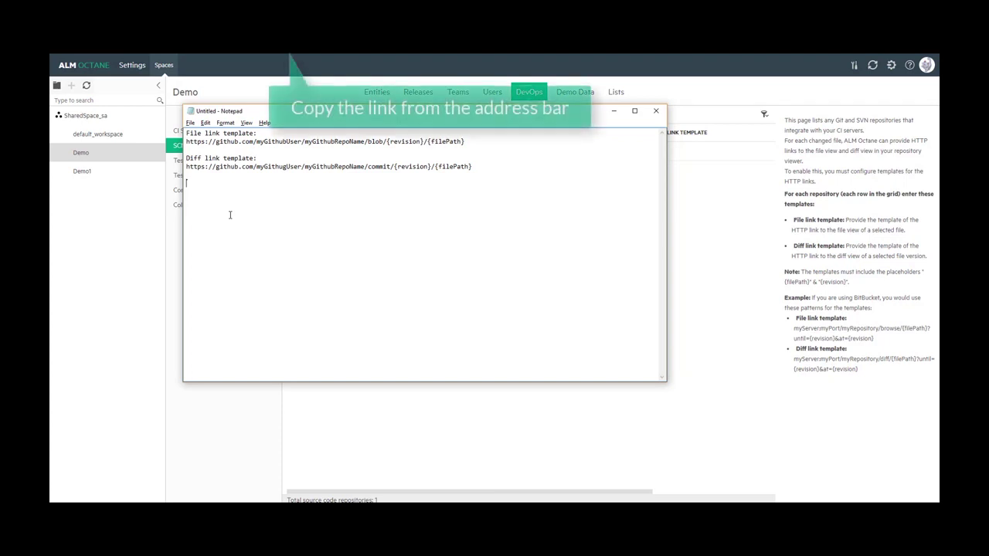
pyautogui.write('https://github.com/ylevi33/hpe-demo-app')
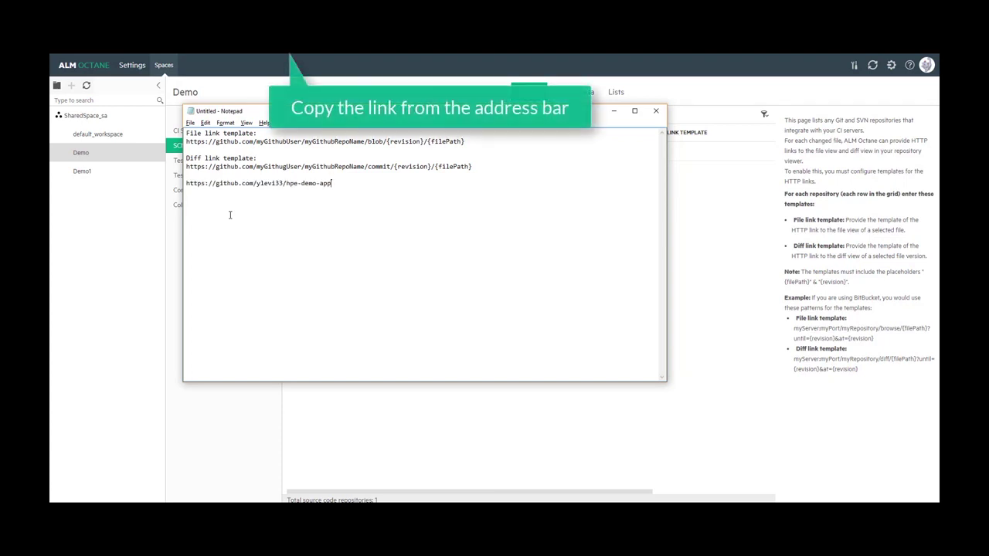
pyautogui.moveTo(256, 184); pyautogui.dragTo(300, 166)
pyautogui.write('ylevi33')
pyautogui.moveTo(256, 141); pyautogui.dragTo(301, 141)
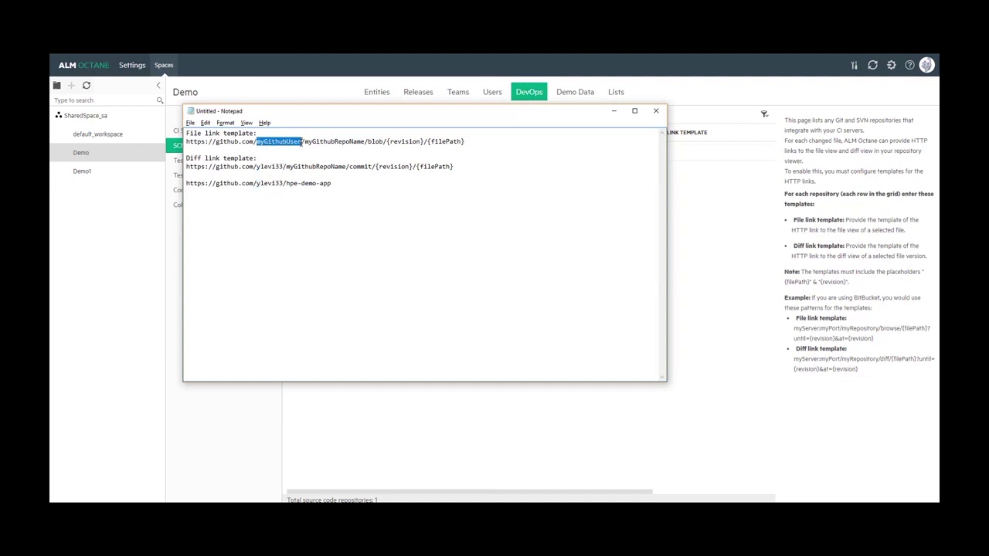
pyautogui.write('ylevi33')
# Put hpe-demo-app into both templates and copy the finished file link template
pyautogui.moveTo(285, 183); pyautogui.dragTo(360, 166)
pyautogui.hotkey('ctrl', 'c')
pyautogui.hotkey('ctrl', 'v')
pyautogui.moveTo(286, 141); pyautogui.dragTo(347, 141)
pyautogui.hotkey('ctrl', 'v')
pyautogui.press('Home')
pyautogui.hotkey('shift', 'End')
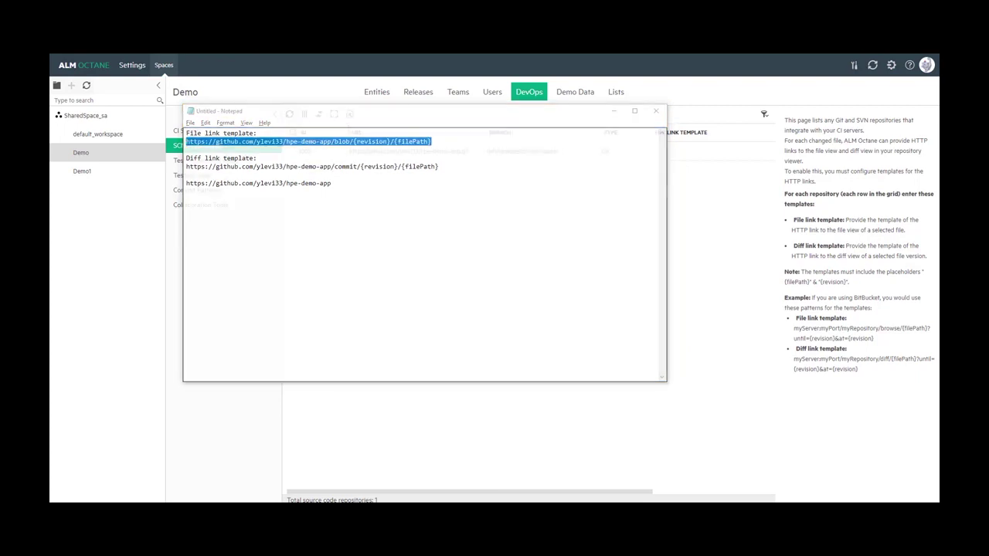
pyautogui.hotkey('alt', 'Tab')
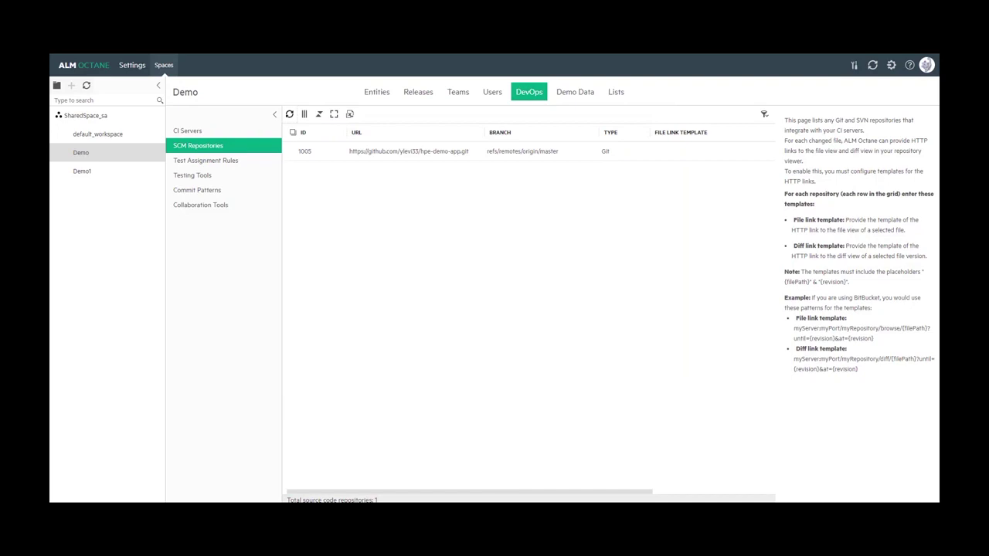
# Set repository 1005's File Link Template to the GitHub file link template
pyautogui.click(275, 113)
pyautogui.click(158, 85)
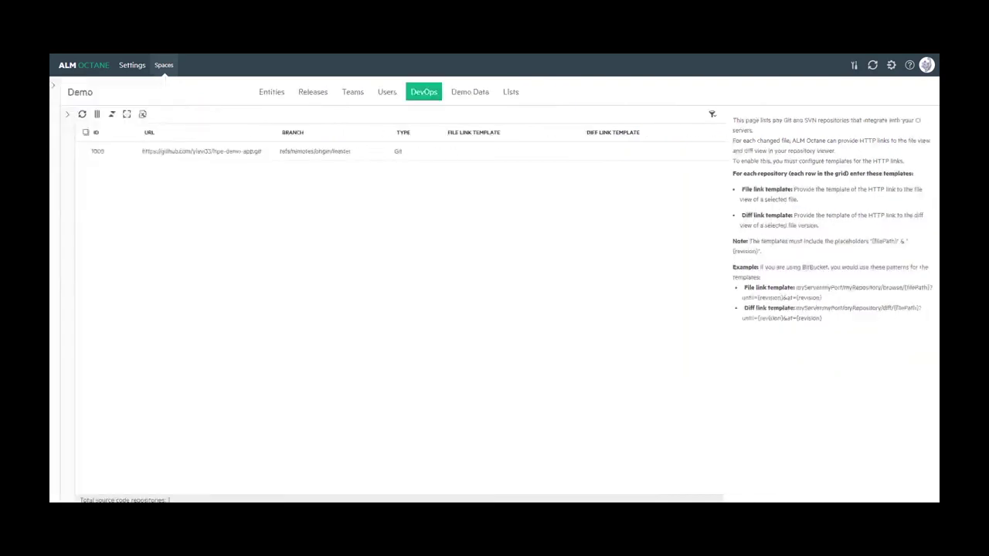
pyautogui.click(515, 151)
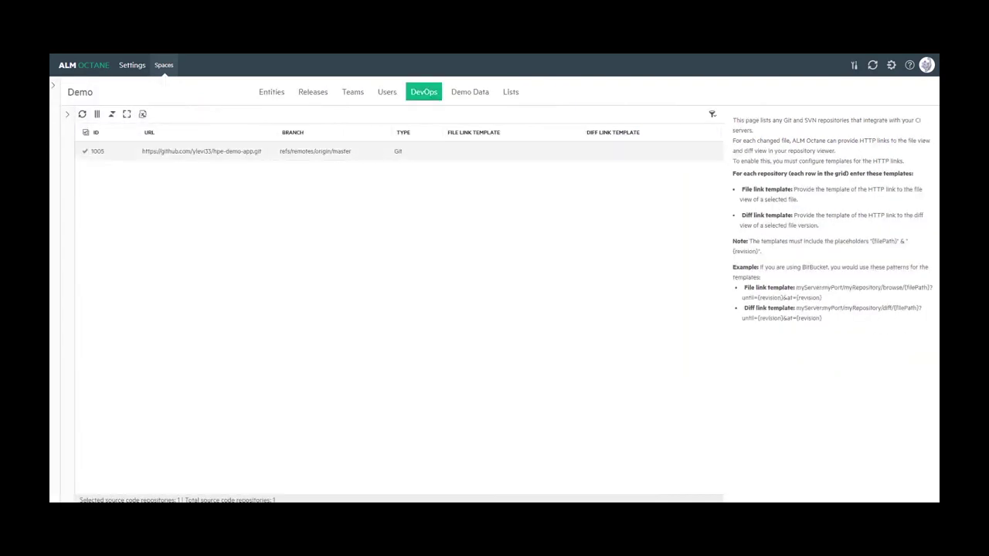
pyautogui.hotkey('ctrl', 'v')
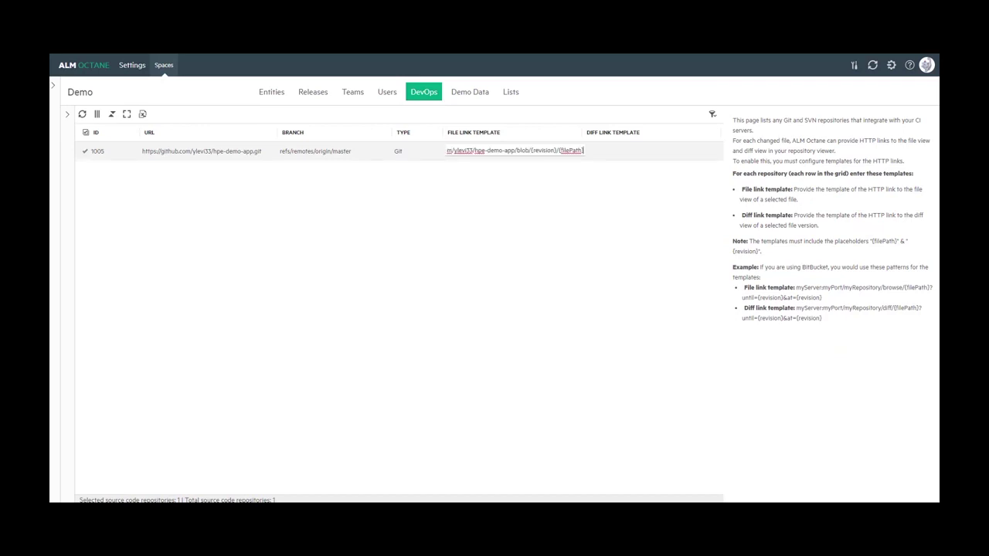
pyautogui.press('Return')
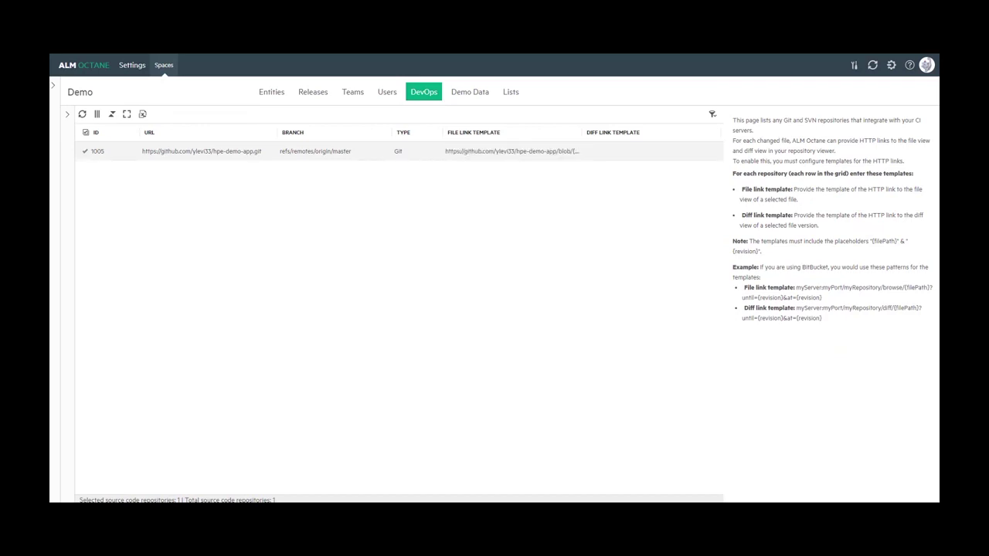
# Fill repository 1005's Diff Link Template with the GitHub diff template from Notepad
pyautogui.hotkey('alt', 'Tab')
pyautogui.click(438, 166)
pyautogui.hotkey('shift', 'Home')
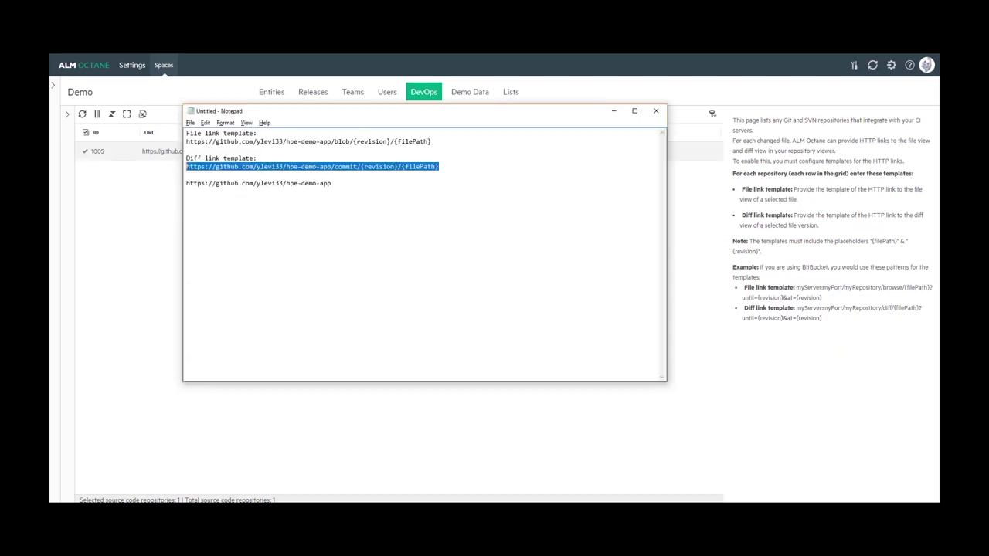
pyautogui.hotkey('alt', 'Tab')
pyautogui.hotkey('ctrl', 'v')
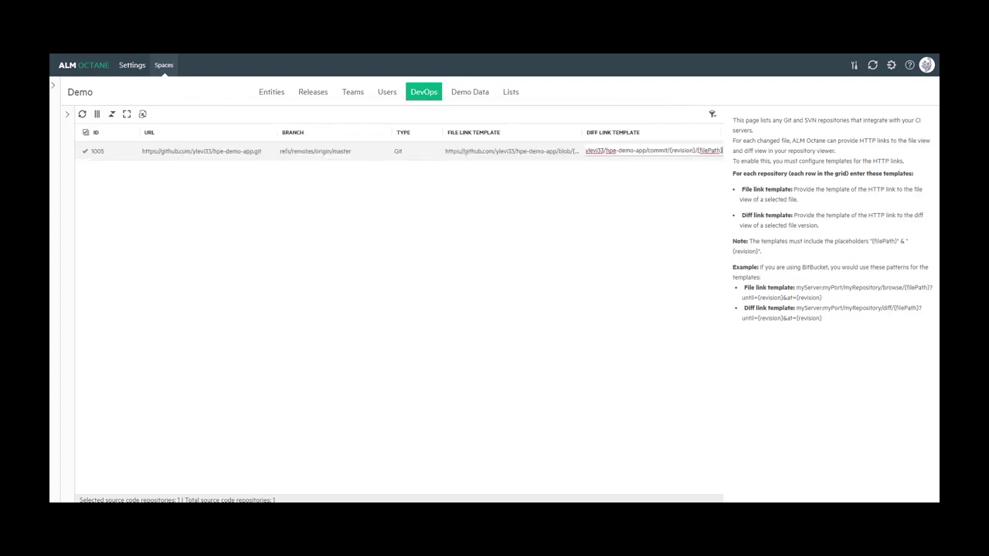
pyautogui.press('Return')
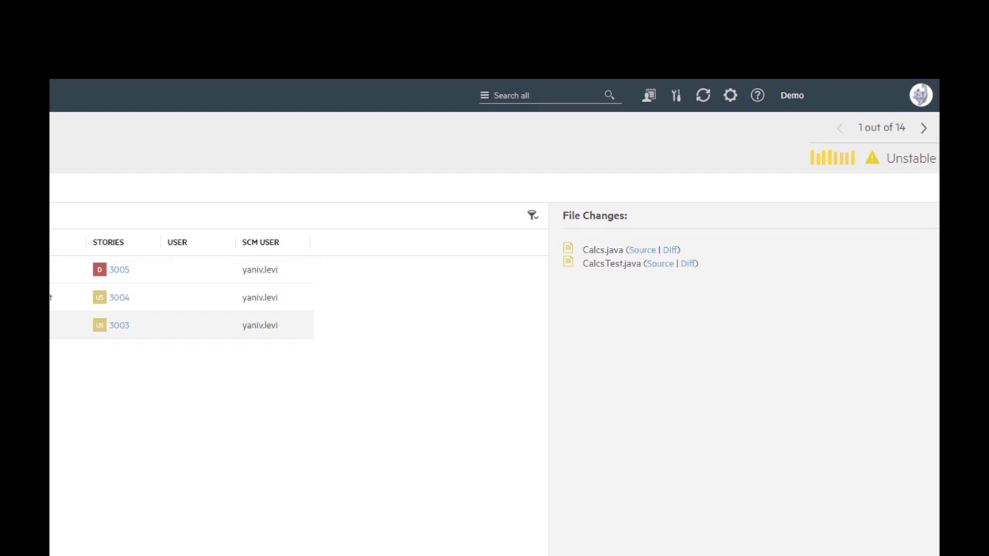
# Follow CalcsTest.java's Source and Diff links to GitHub for the user story #3003 commit
pyautogui.click(660, 263)
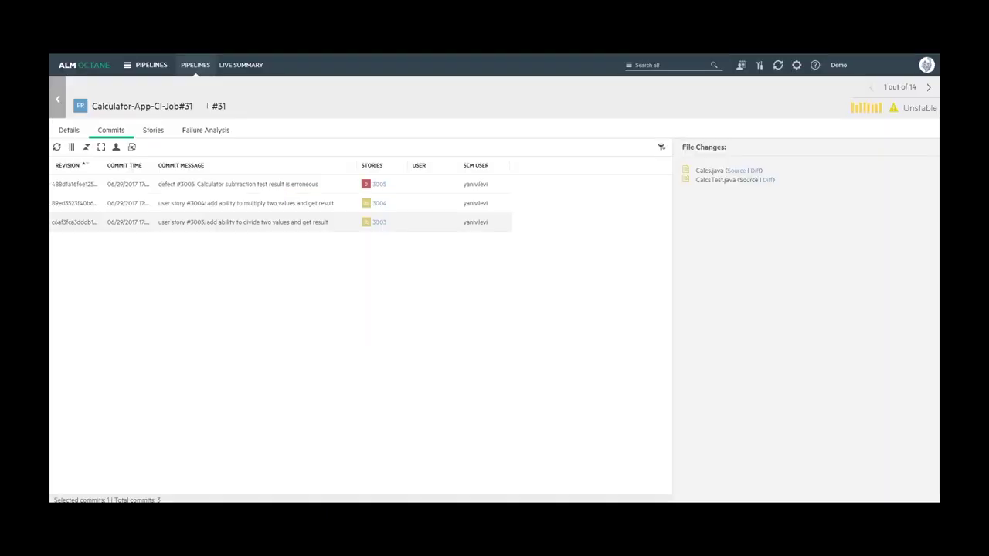
pyautogui.click(768, 180)
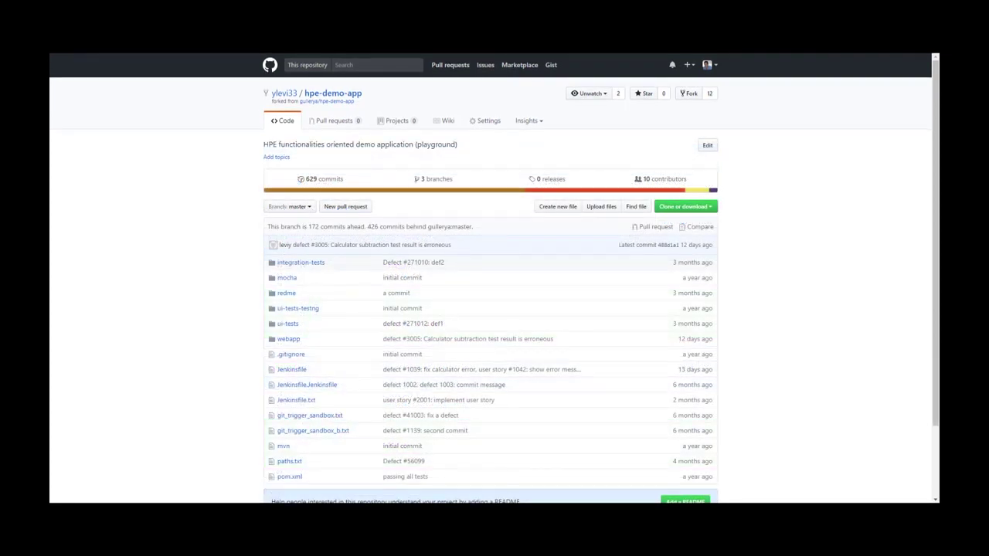
# Open commit c6af3fc's Calcs.java file page and paste its URL into the notes
pyautogui.click(325, 178)
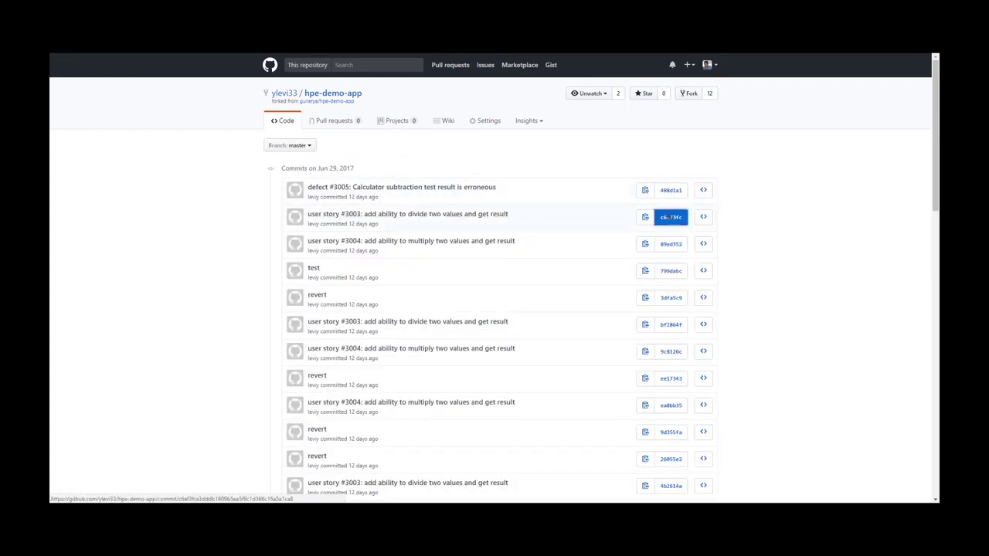
pyautogui.click(671, 217)
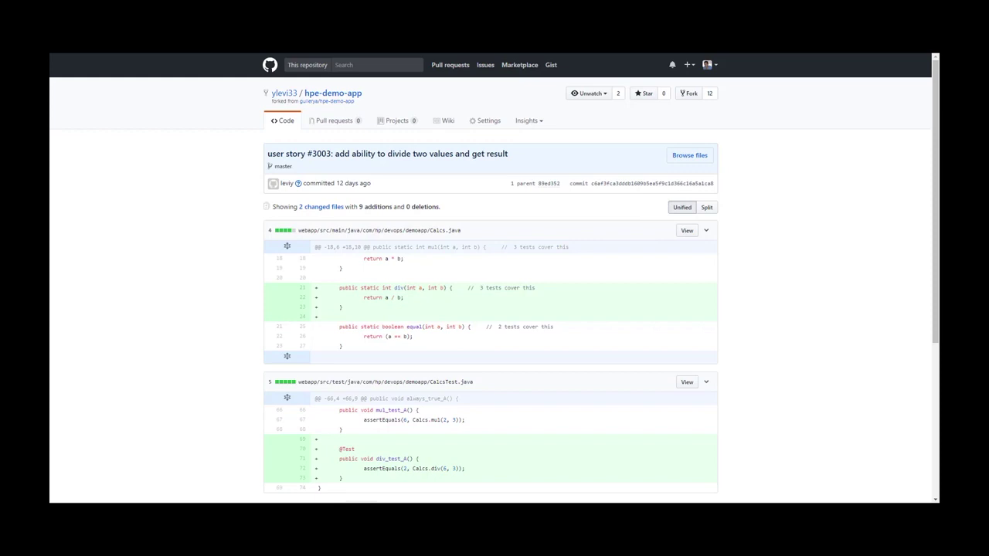
pyautogui.click(687, 230)
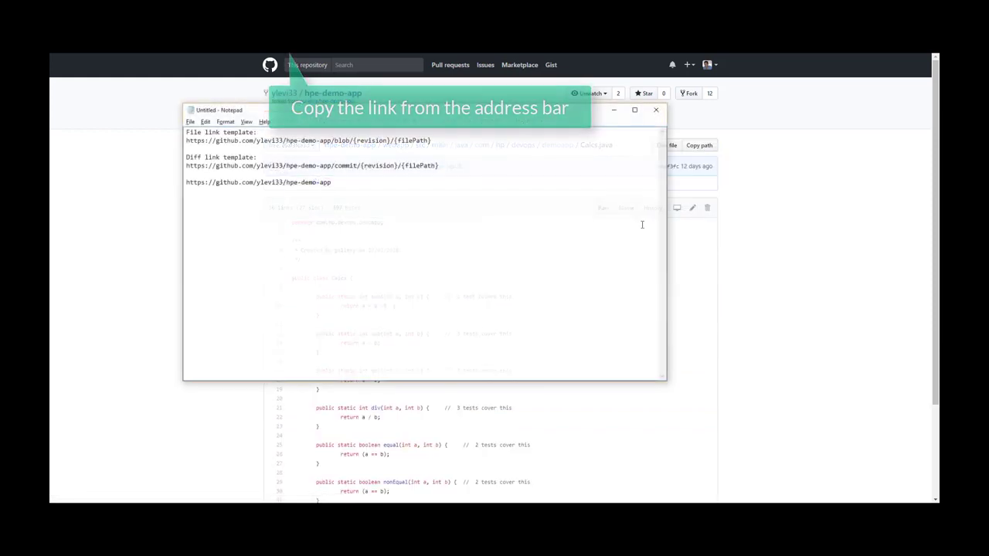
pyautogui.hotkey('ctrl', 'v')
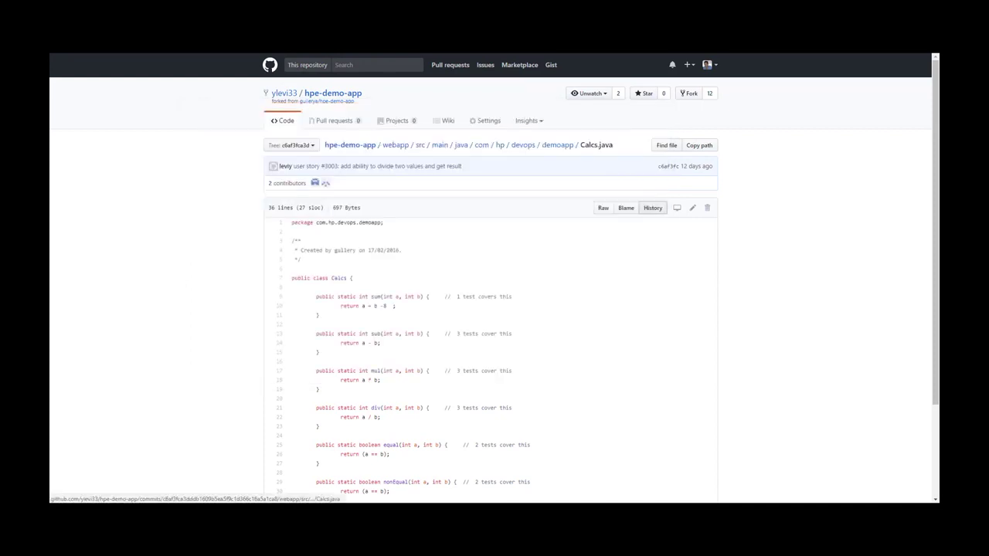
# Add revert commit 3dfa5c9's diff URL to the notes and replace the file URL's hash with {revision}
pyautogui.click(653, 208)
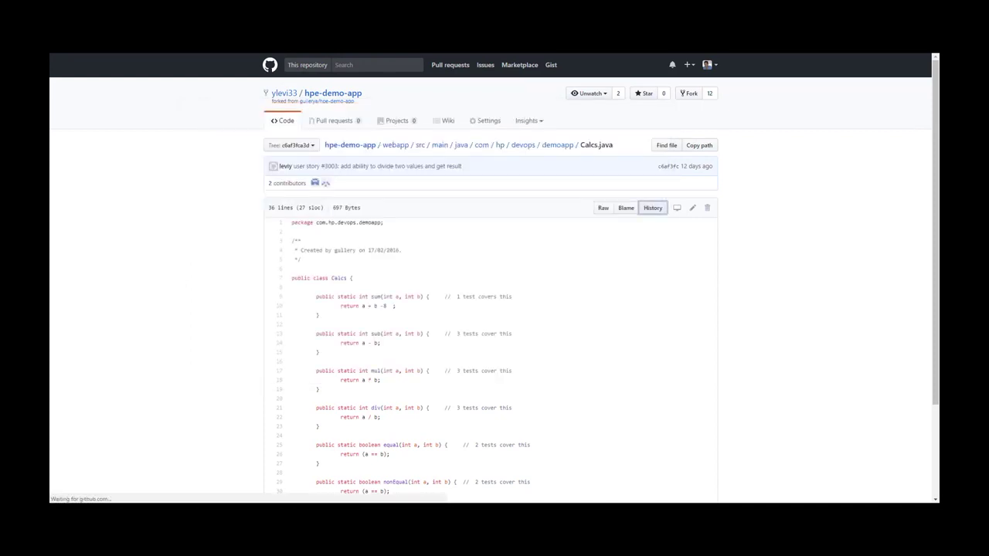
pyautogui.click(671, 243)
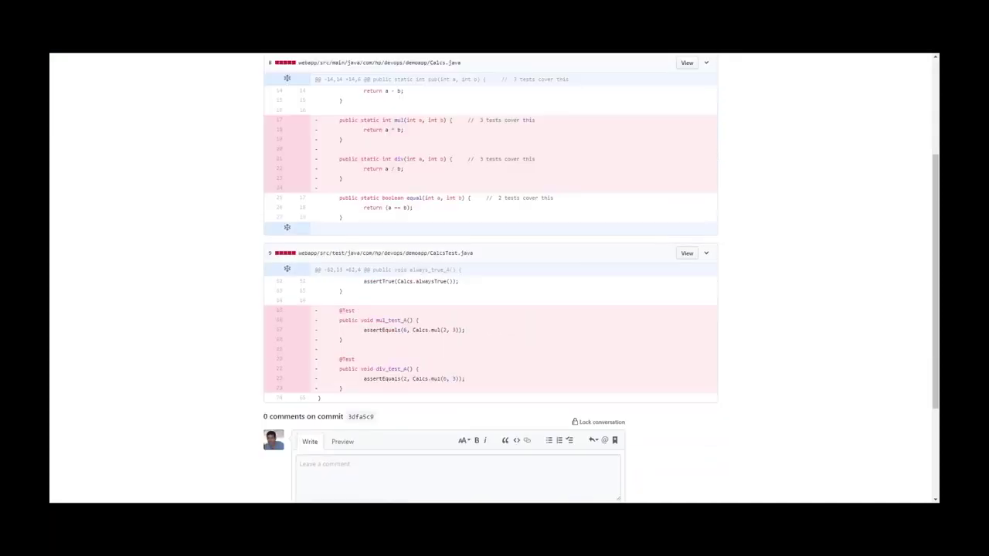
pyautogui.hotkey('alt', 'Tab')
pyautogui.hotkey('ctrl', 'v')
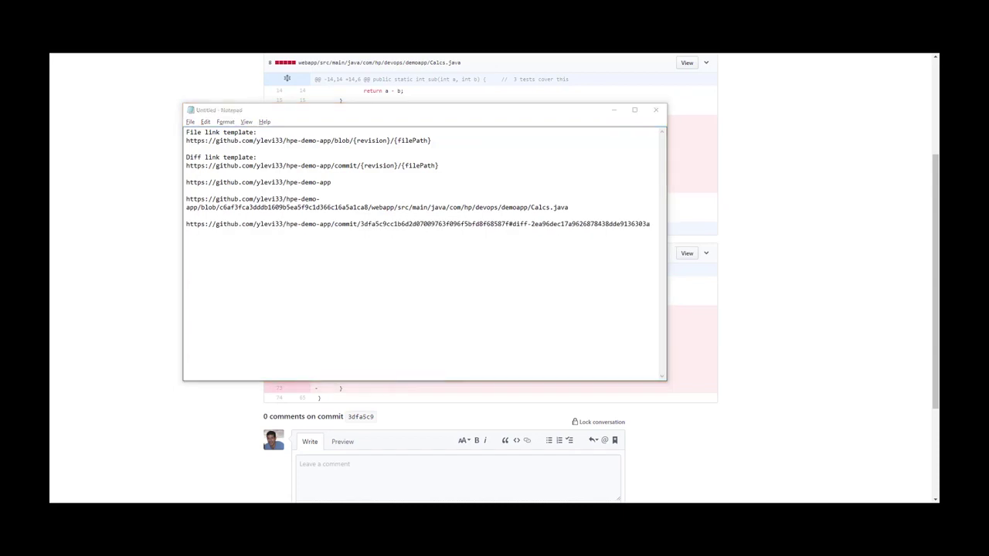
pyautogui.moveTo(361, 165); pyautogui.dragTo(396, 165)
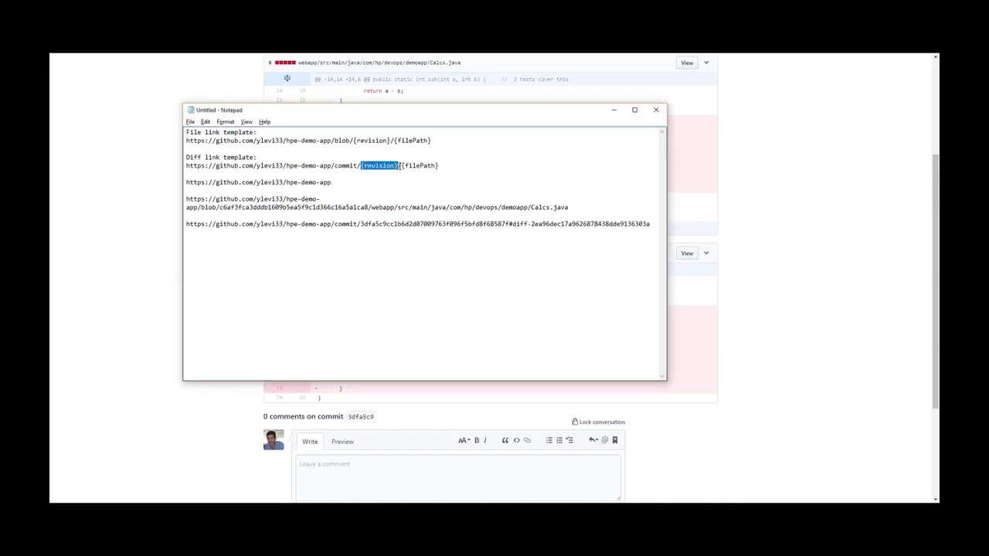
pyautogui.moveTo(221, 208); pyautogui.dragTo(510, 216)
pyautogui.hotkey('ctrl', 'v')
# Swap sample URL hashes and paths for {revision} and {filePath}, adding the diff template below
pyautogui.hotkey('ctrl', 'v')
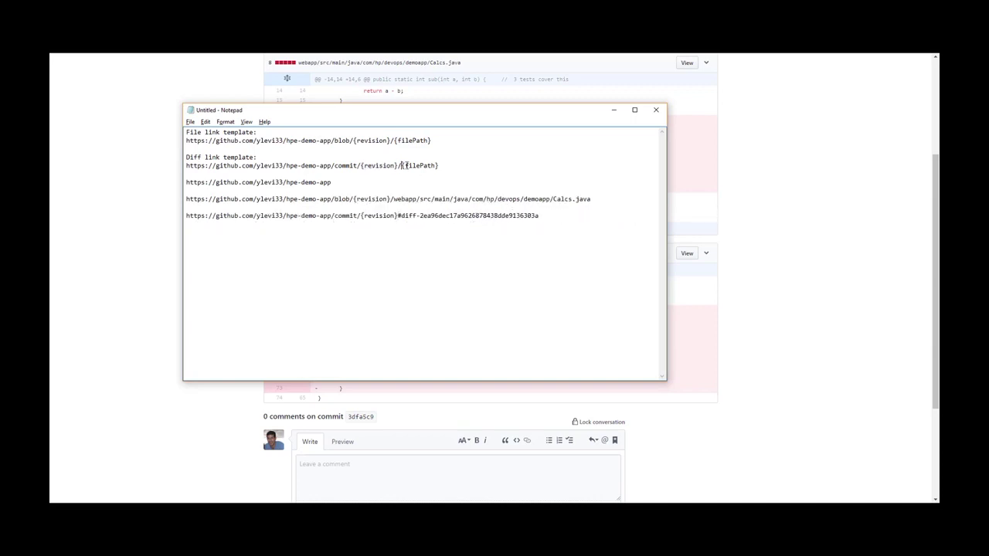
pyautogui.moveTo(400, 165); pyautogui.dragTo(438, 166)
pyautogui.moveTo(392, 199); pyautogui.dragTo(593, 199)
pyautogui.hotkey('ctrl', 'v')
pyautogui.moveTo(419, 215); pyautogui.dragTo(544, 216)
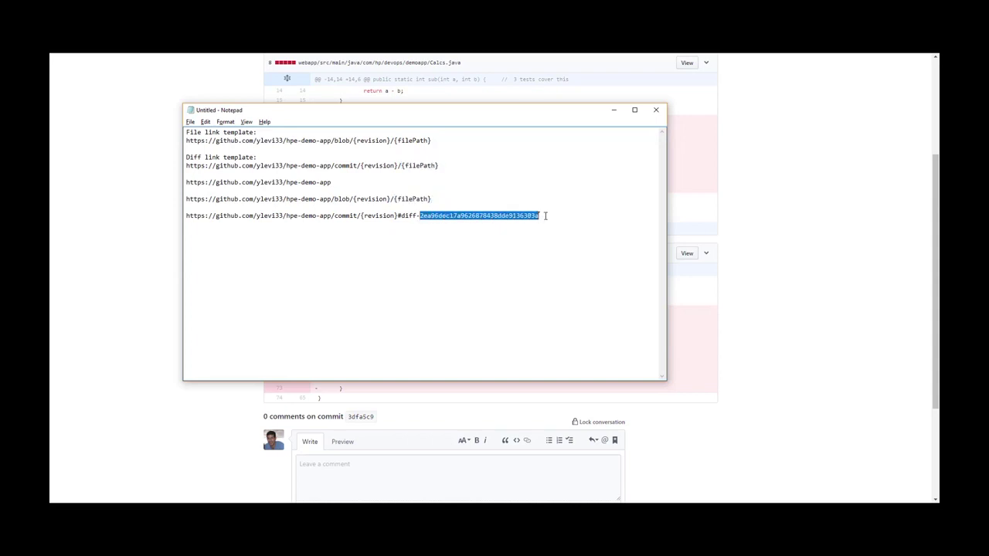
pyautogui.write('{filePath}')
pyautogui.moveTo(186, 165); pyautogui.dragTo(456, 166)
pyautogui.hotkey('ctrl', 'c')
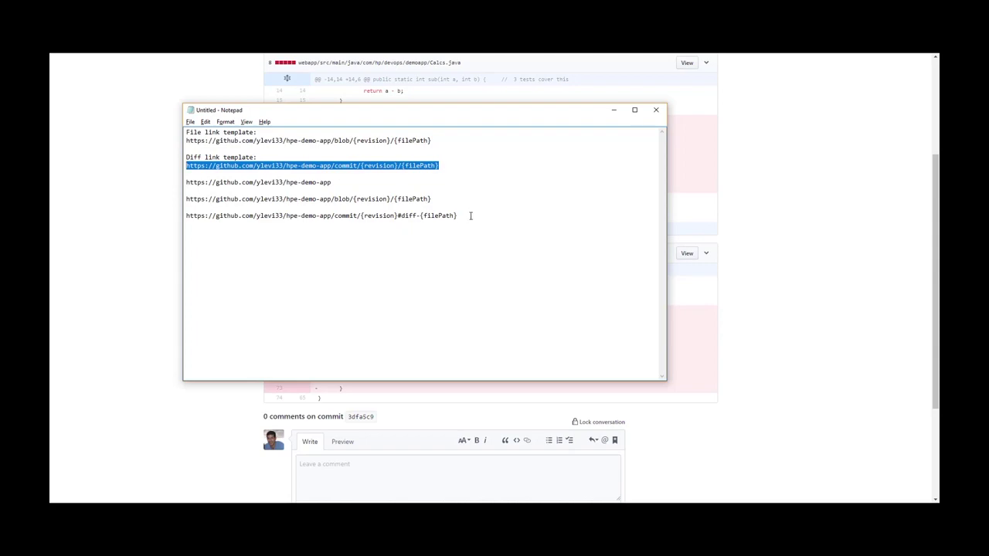
pyautogui.click(470, 215)
pyautogui.press('Return')
pyautogui.hotkey('ctrl', 'v')
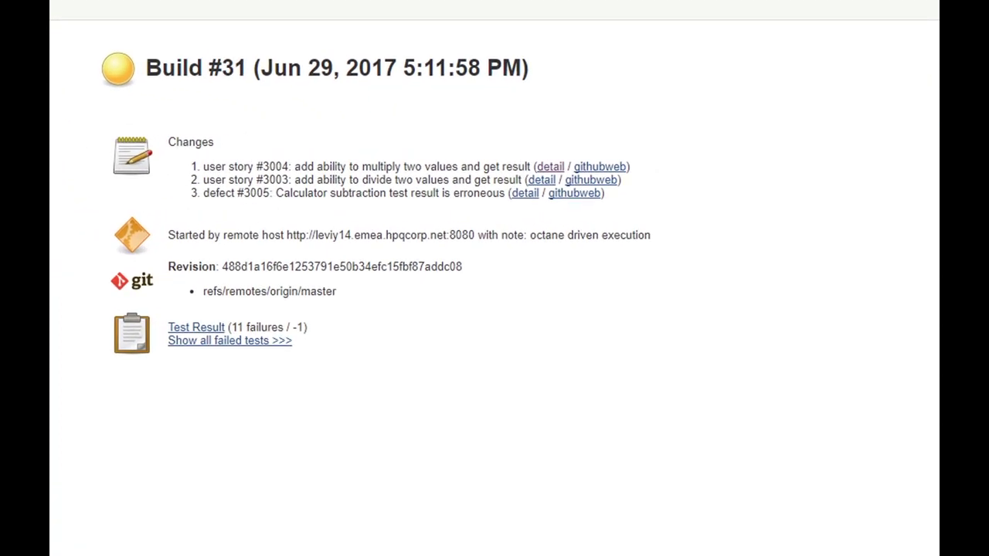
# Open the change details for user story #3004 in Jenkins build #31
pyautogui.click(541, 167)
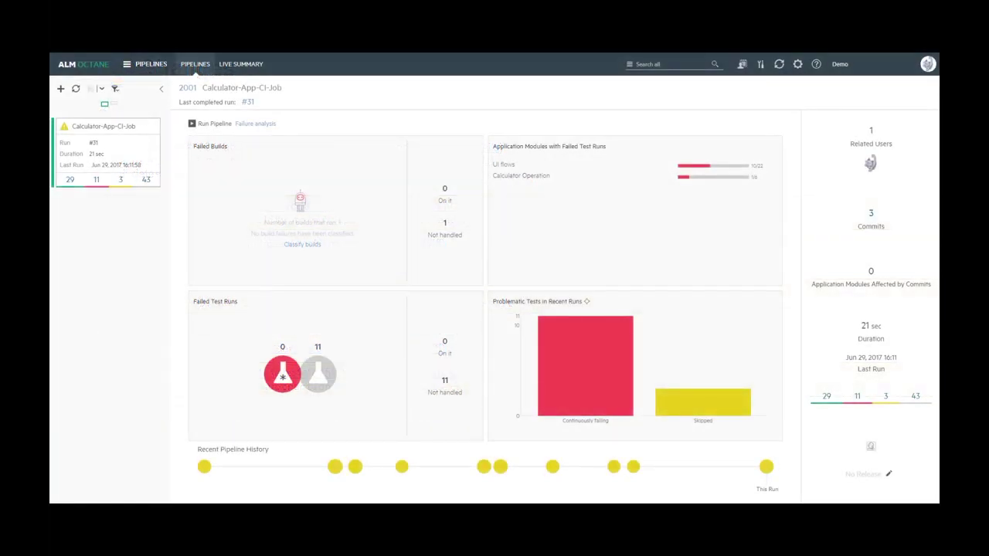
# In run #31's commits, map the defect #3005 commit's SCM user to your ALM Octane user
pyautogui.click(247, 101)
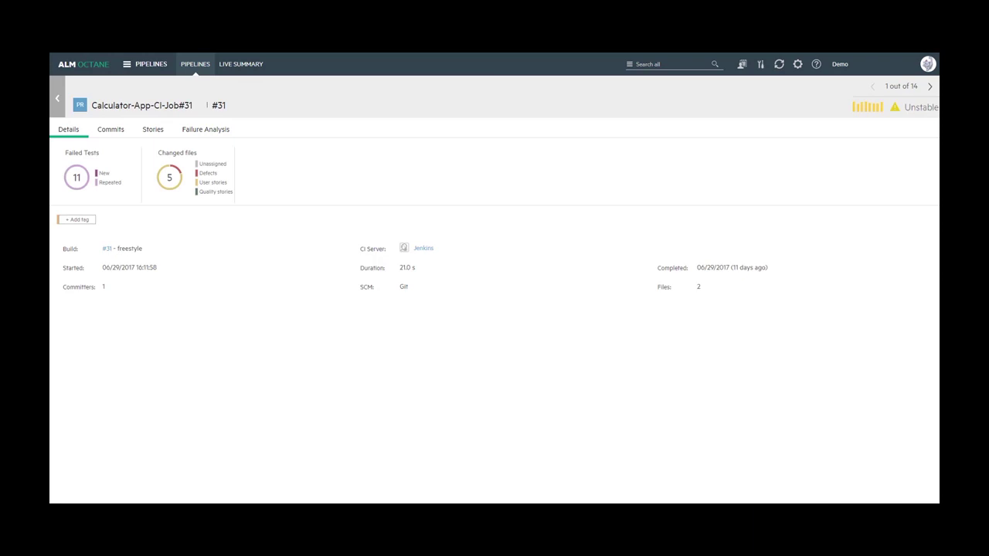
pyautogui.click(110, 129)
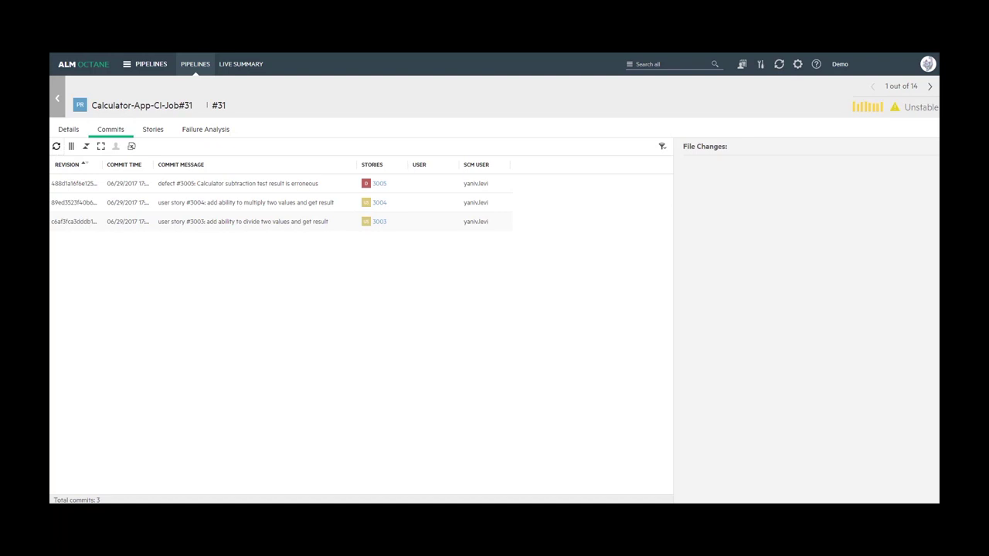
pyautogui.click(415, 188)
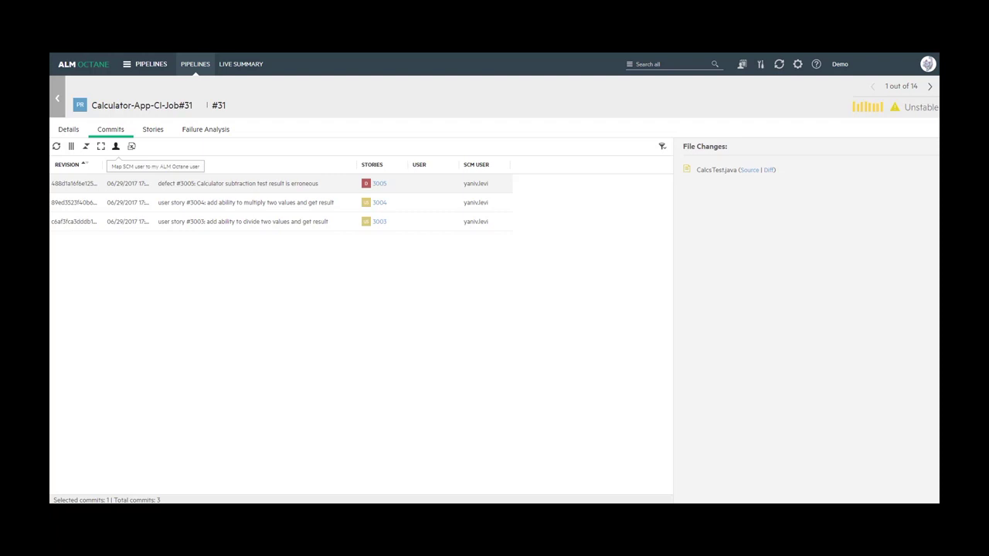
pyautogui.click(116, 147)
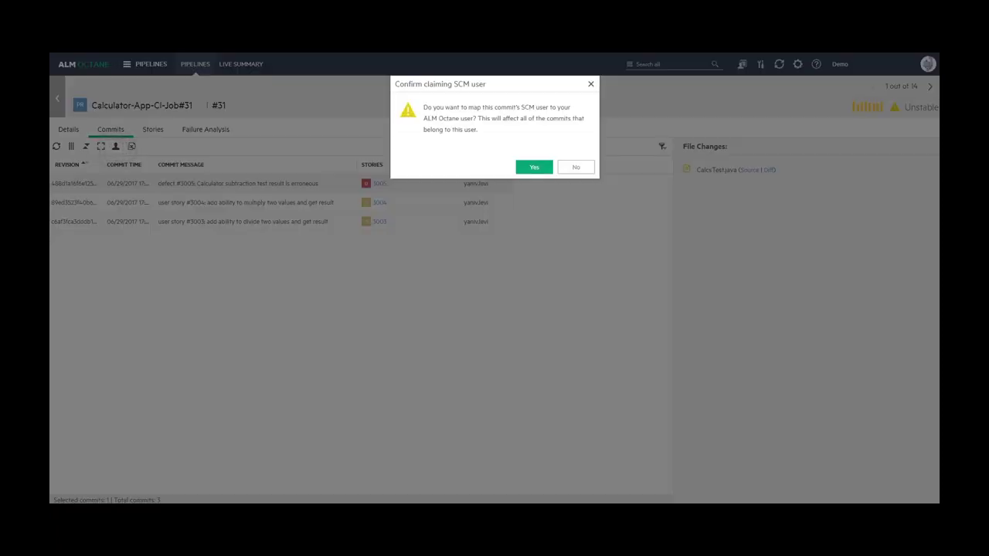
pyautogui.click(534, 167)
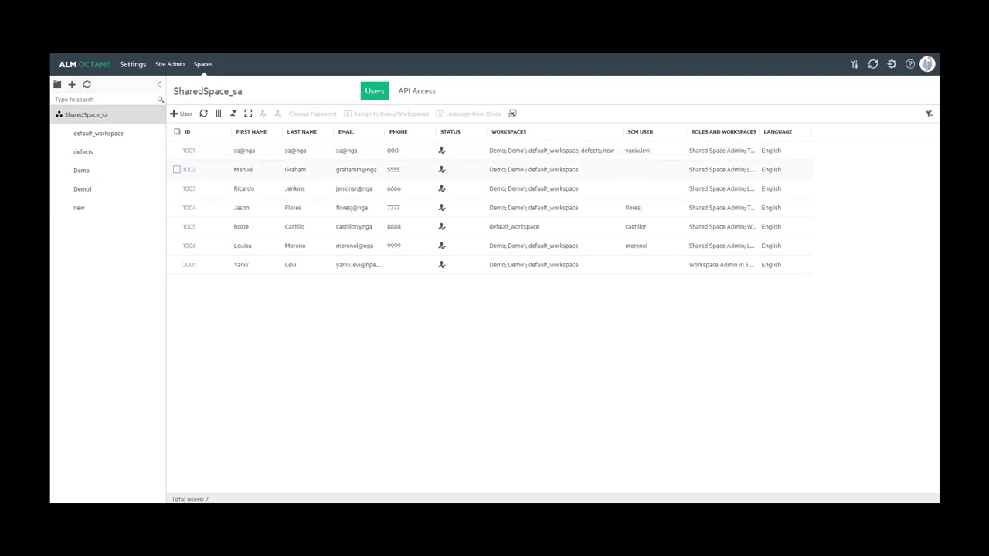
# Assign the matching SCM user to user 1002 in the shared space's user list
pyautogui.click(649, 169)
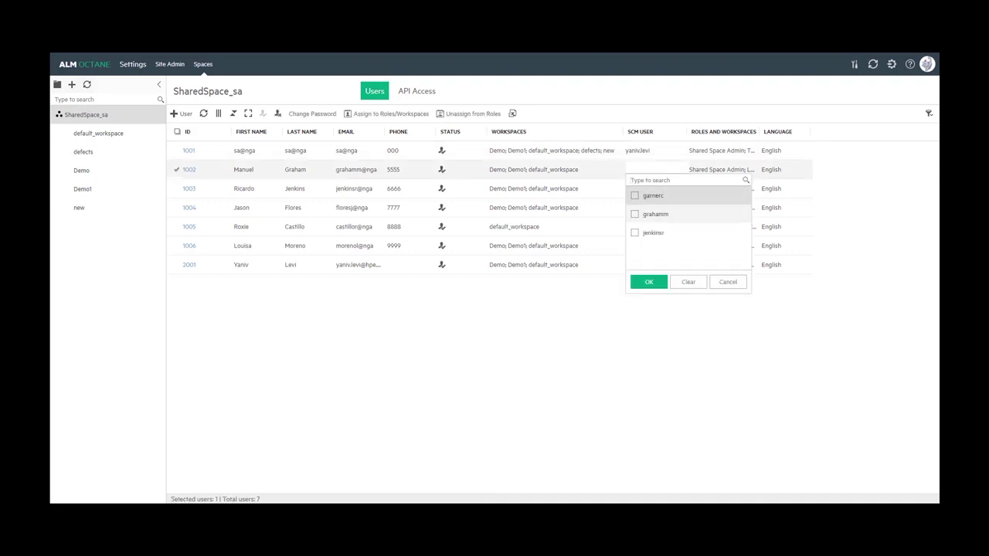
pyautogui.click(635, 214)
pyautogui.click(650, 281)
pyautogui.click(463, 189)
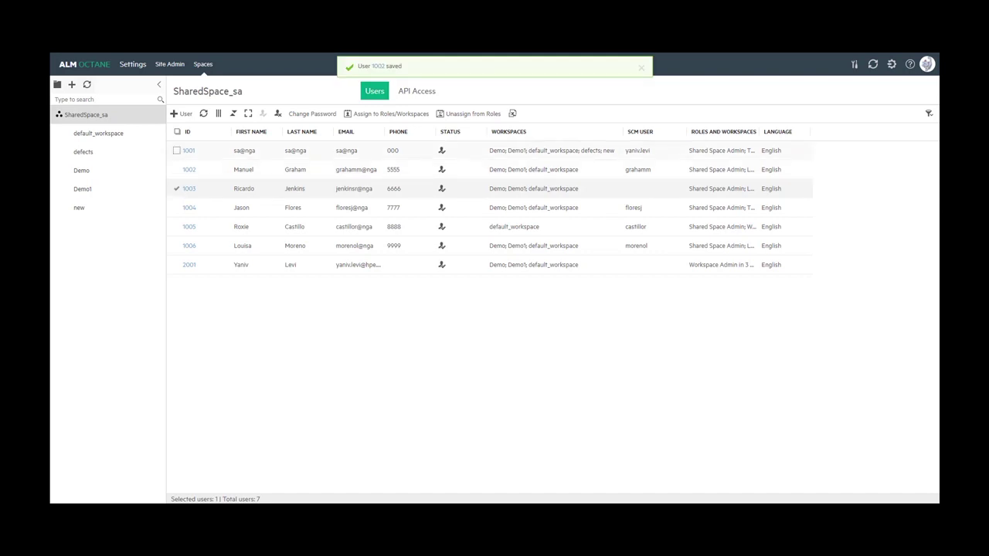
# Clear user 1001's SCM user value and save the change
pyautogui.click(656, 150)
pyautogui.press('Escape')
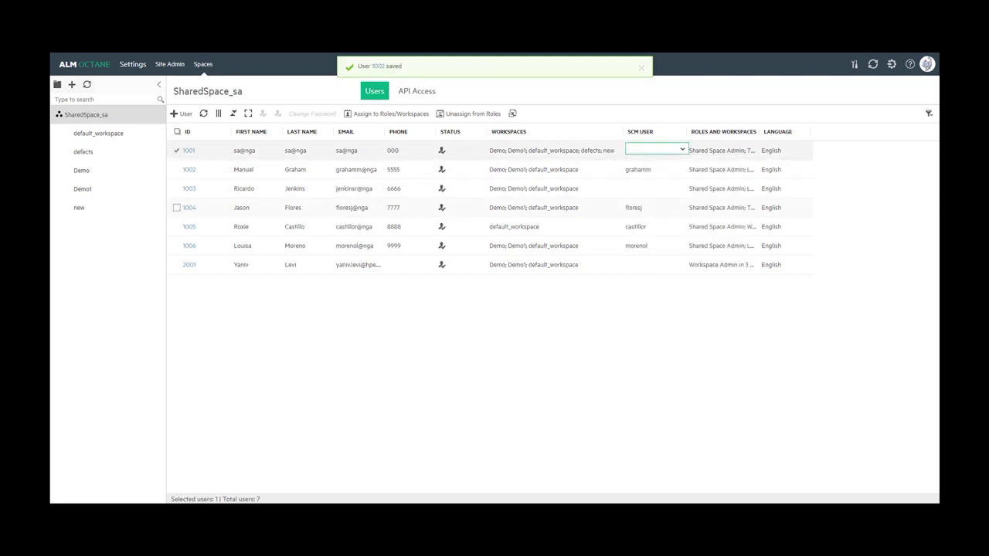
pyautogui.click(177, 188)
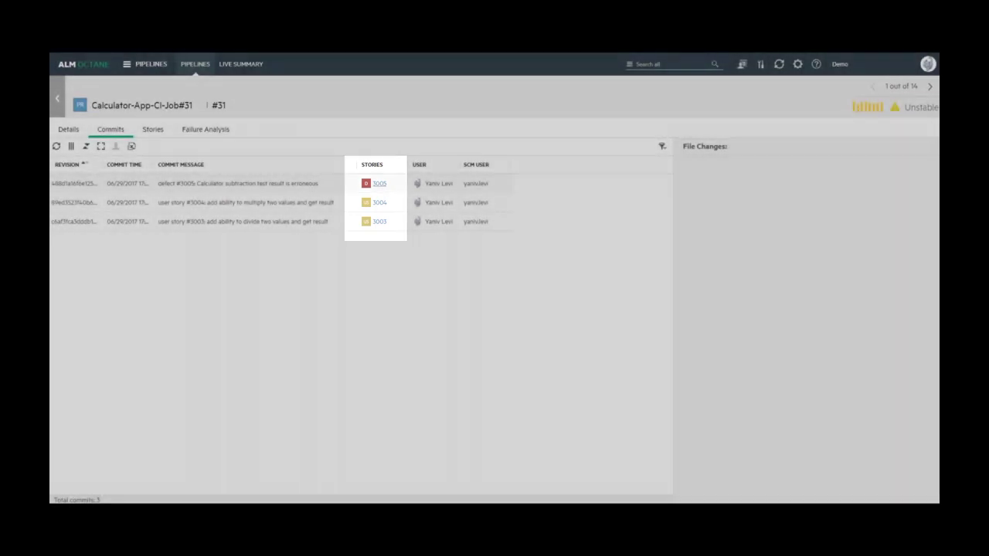
pyautogui.moveTo(380, 183)
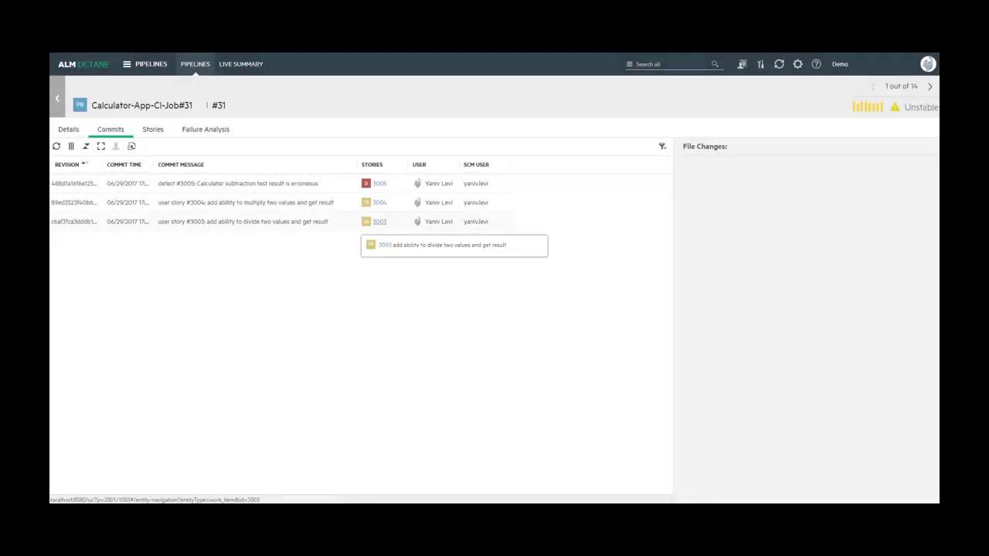
pyautogui.click(384, 245)
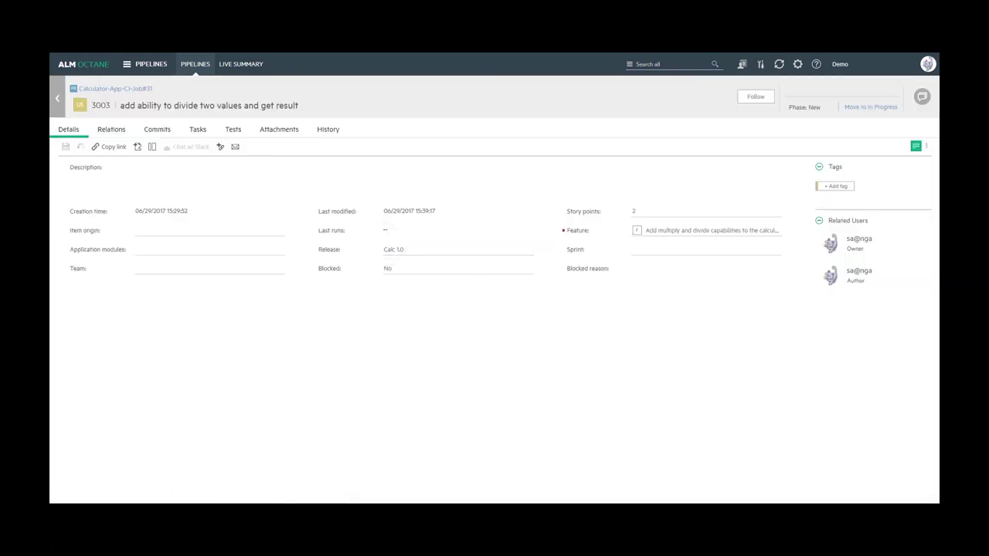
pyautogui.click(158, 130)
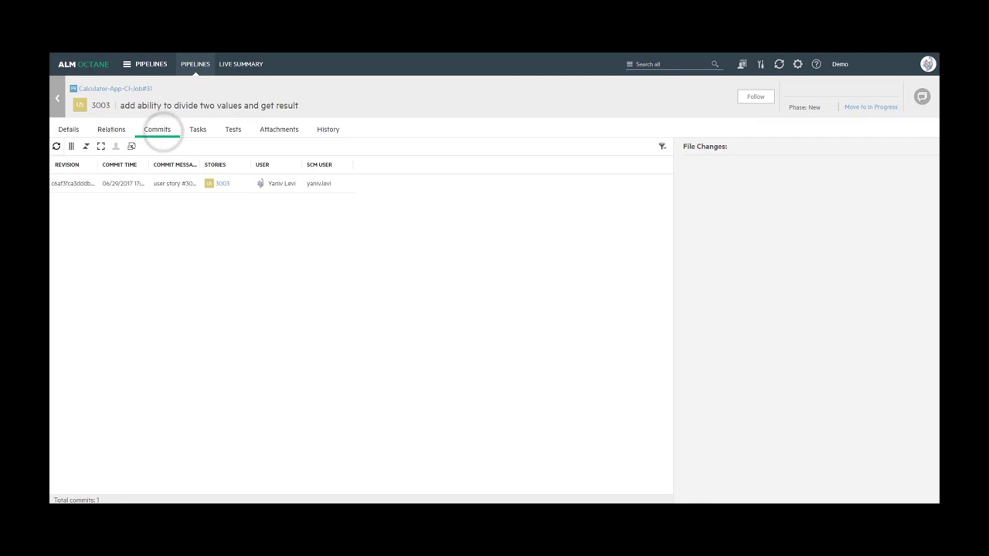
pyautogui.moveTo(222, 183)
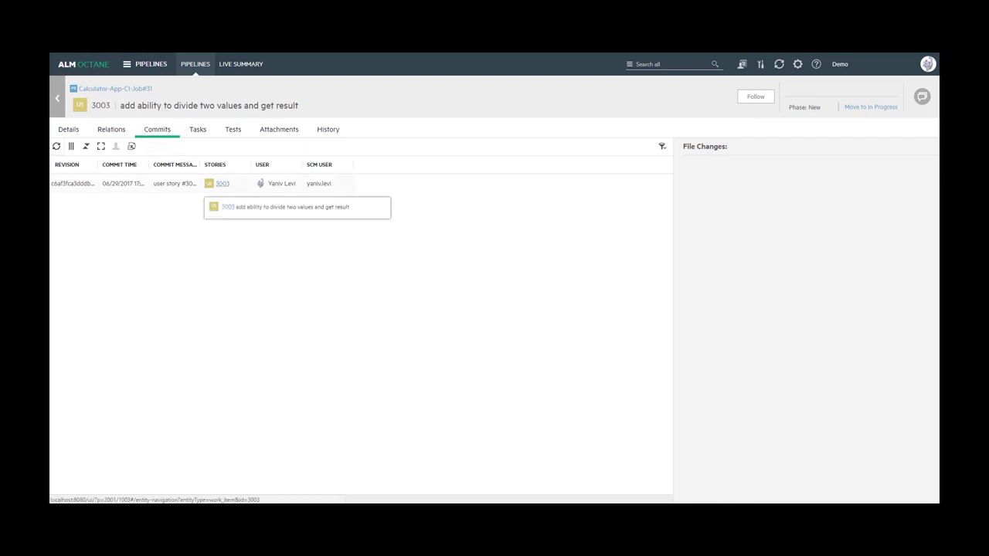
pyautogui.click(57, 98)
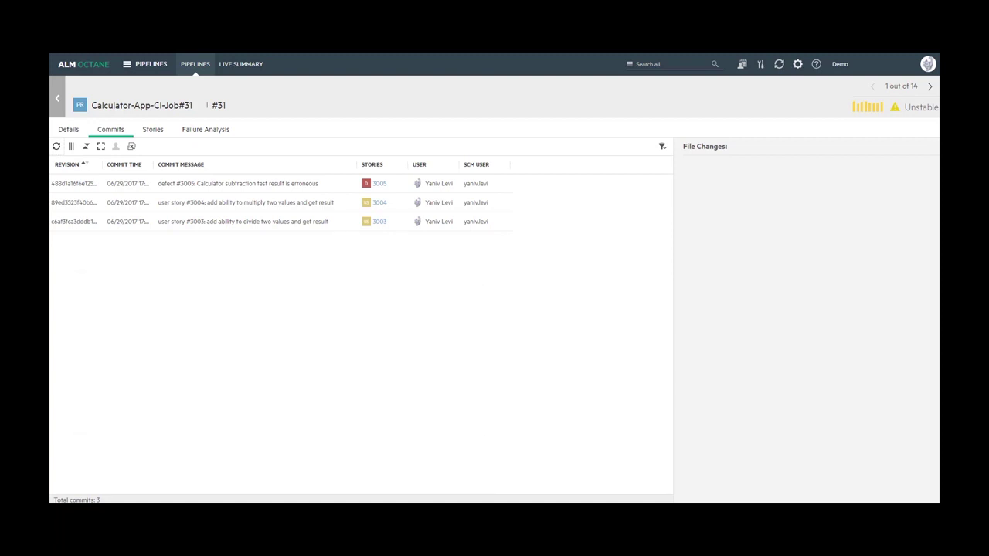
pyautogui.click(797, 64)
# Go to the Demo workspace's Commit Patterns and validate the sample 'defect #1001 commit message'
pyautogui.click(798, 91)
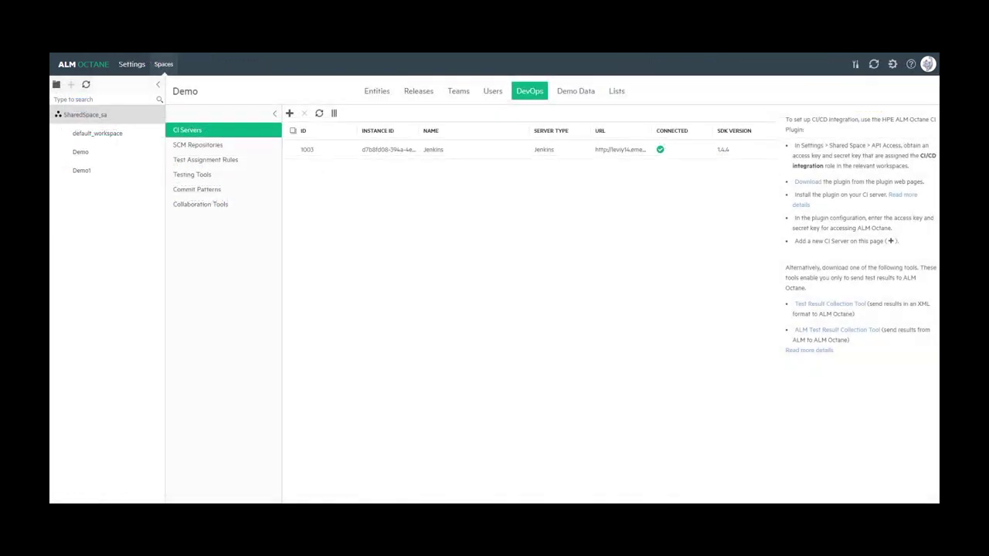
pyautogui.click(239, 190)
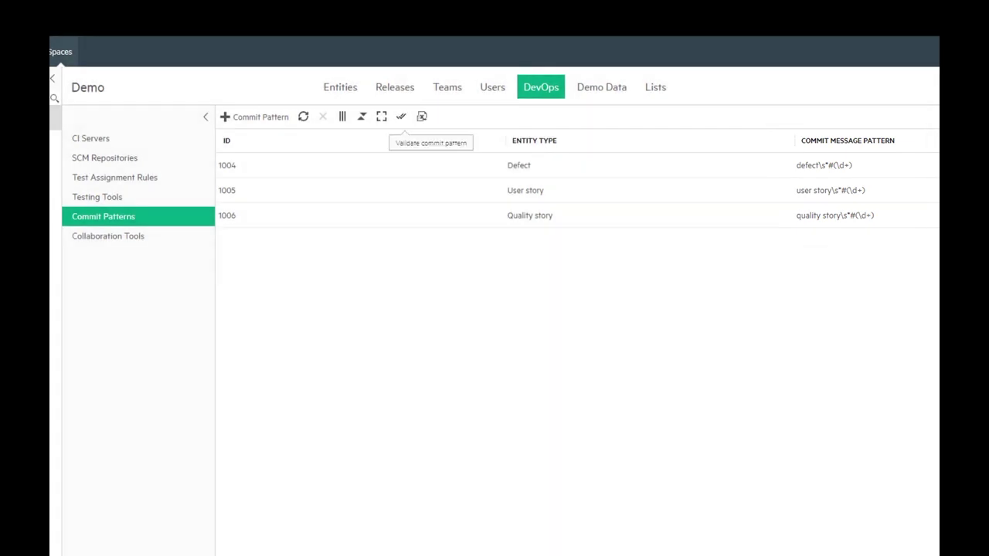
pyautogui.click(401, 117)
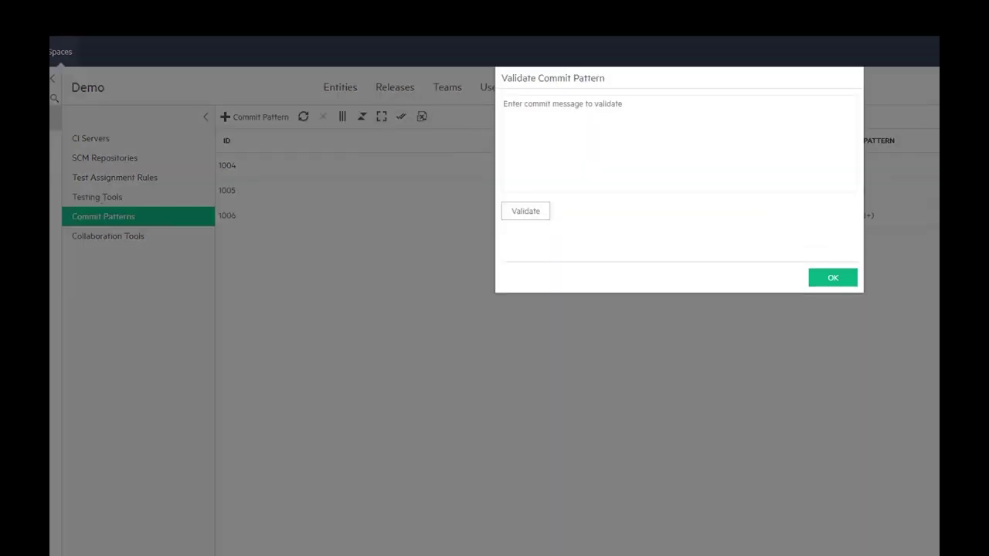
pyautogui.click(521, 106)
pyautogui.write('defect')
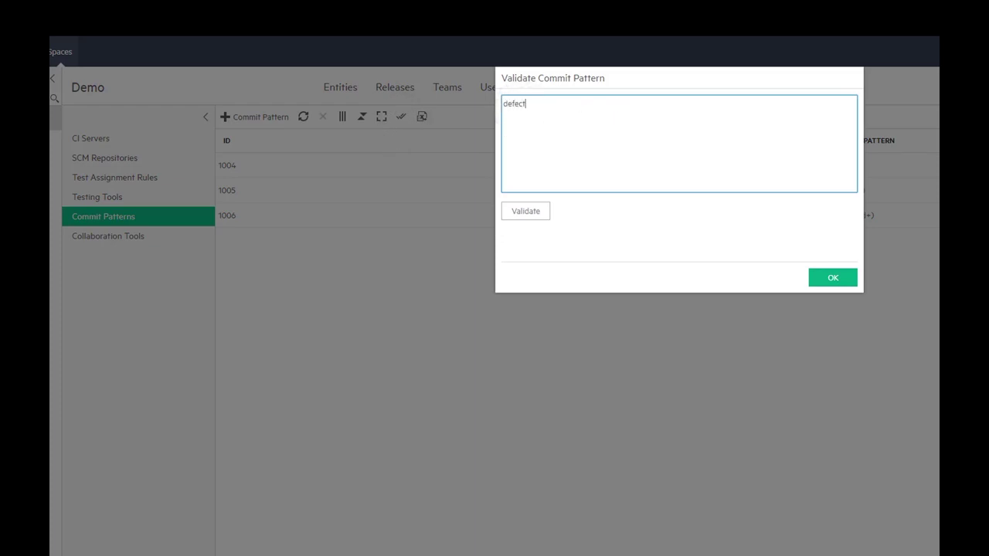
pyautogui.write(' #1001 commit message')
pyautogui.click(524, 212)
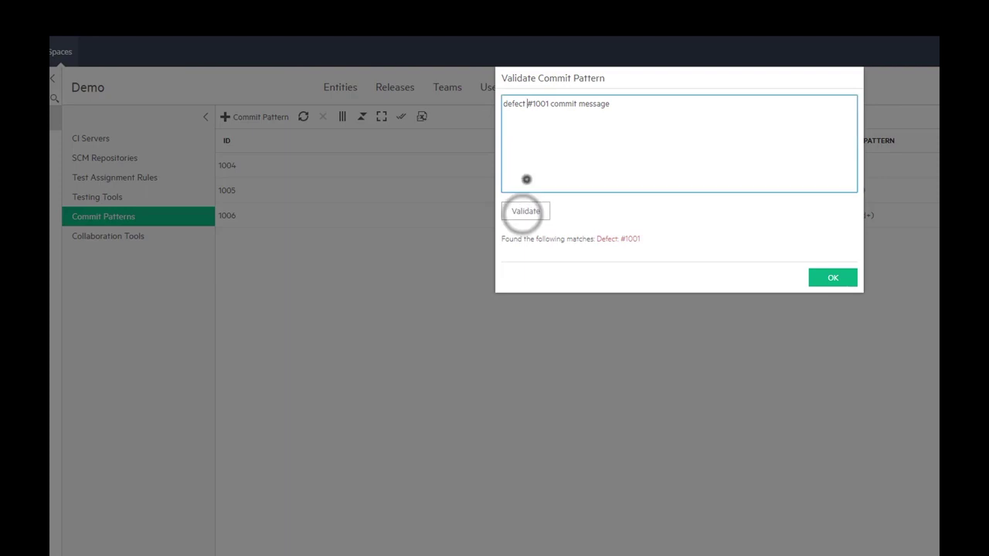
# Extend the sample with 'defect #1002 second commit' and 'user story #1003 third commit', validating each
pyautogui.click(526, 179)
pyautogui.write('defect ')
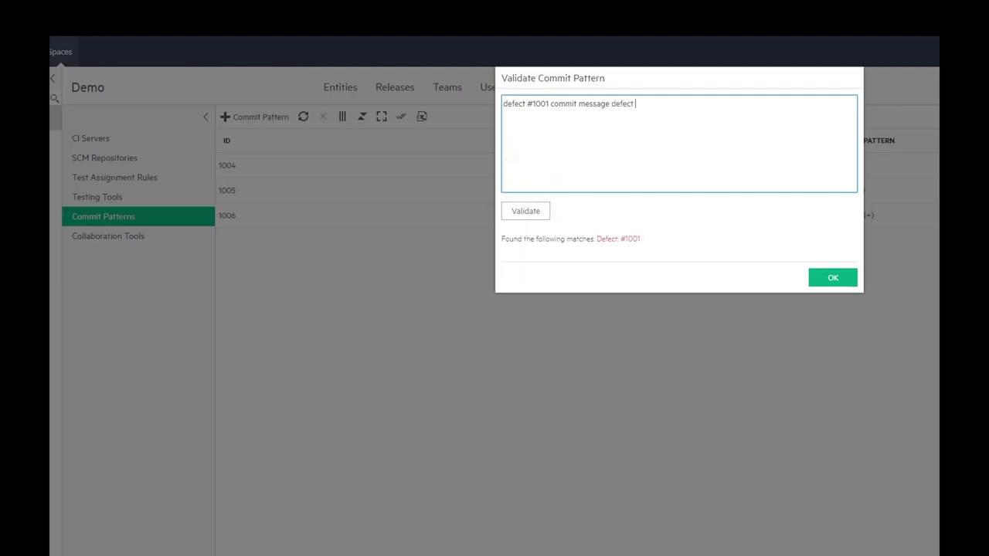
pyautogui.write('#1002 second commit')
pyautogui.click(526, 211)
pyautogui.click(524, 177)
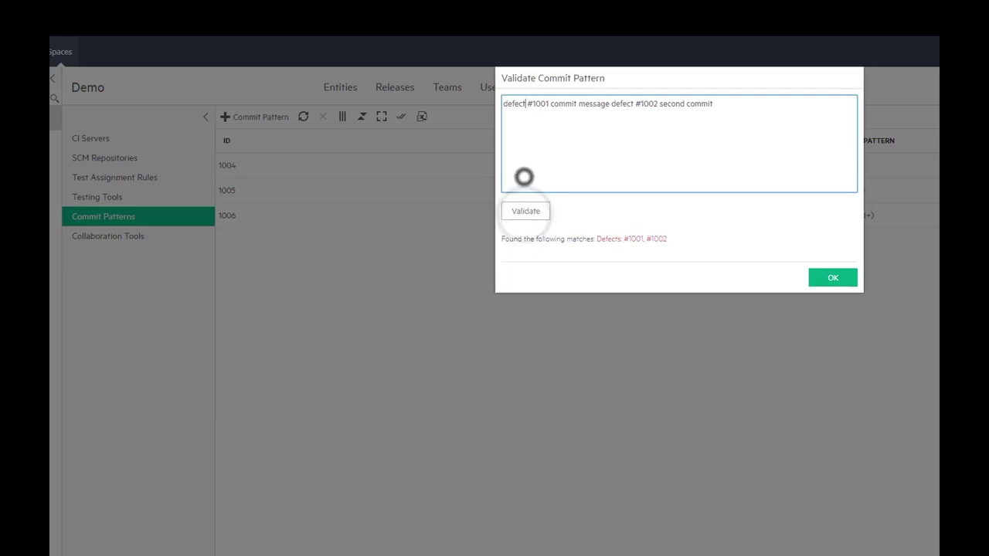
pyautogui.write('user story')
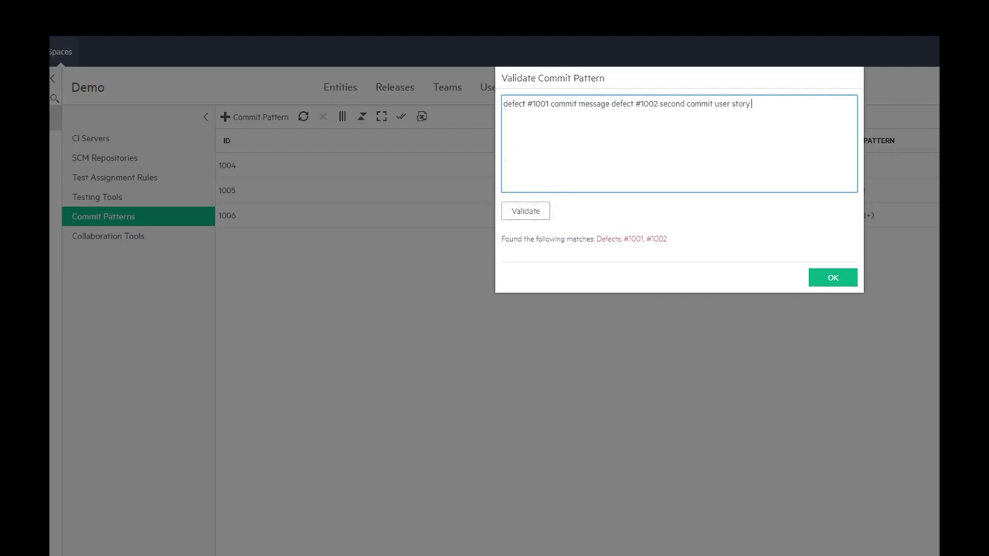
pyautogui.write(' #1003 third commit')
pyautogui.click(526, 211)
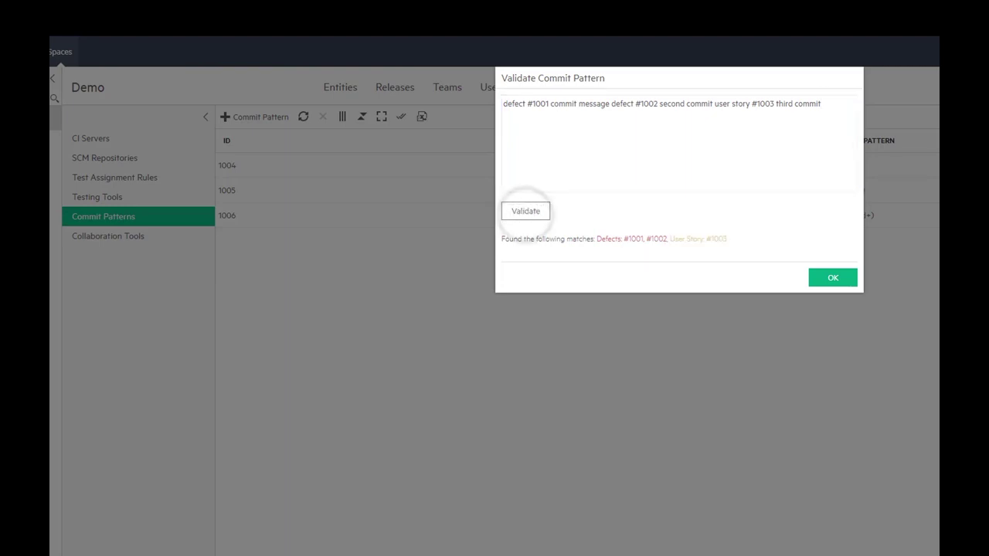
# Replace the sample with 'defect 1003 commit message' and validate it, finding no match
pyautogui.click(520, 161)
pyautogui.hotkey('ctrl', 'a')
pyautogui.press('BackSpace')
pyautogui.write('defec')
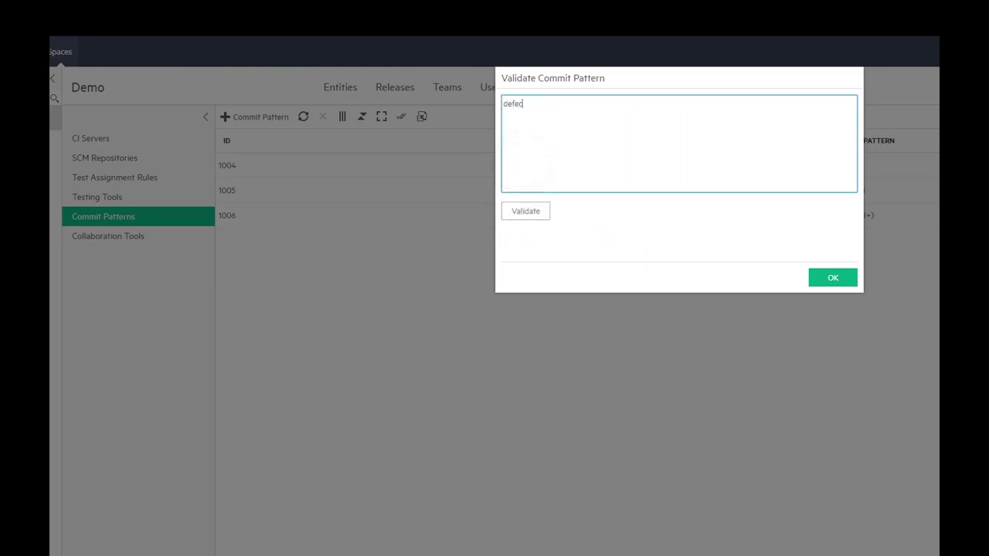
pyautogui.write('t 1003 commit message')
pyautogui.click(526, 211)
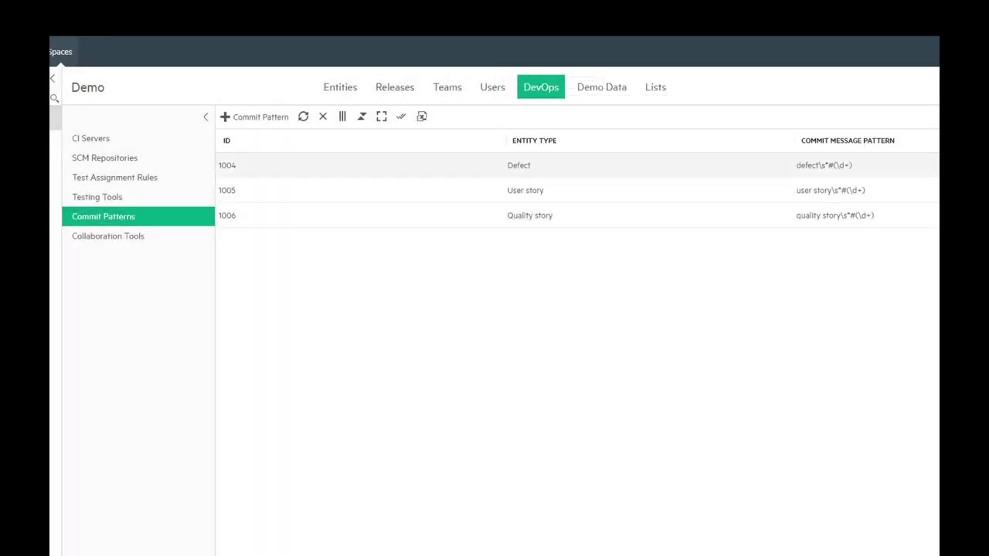
# Remove the # from the Defect commit pattern so it reads defect\s*(\d+)
pyautogui.click(829, 164)
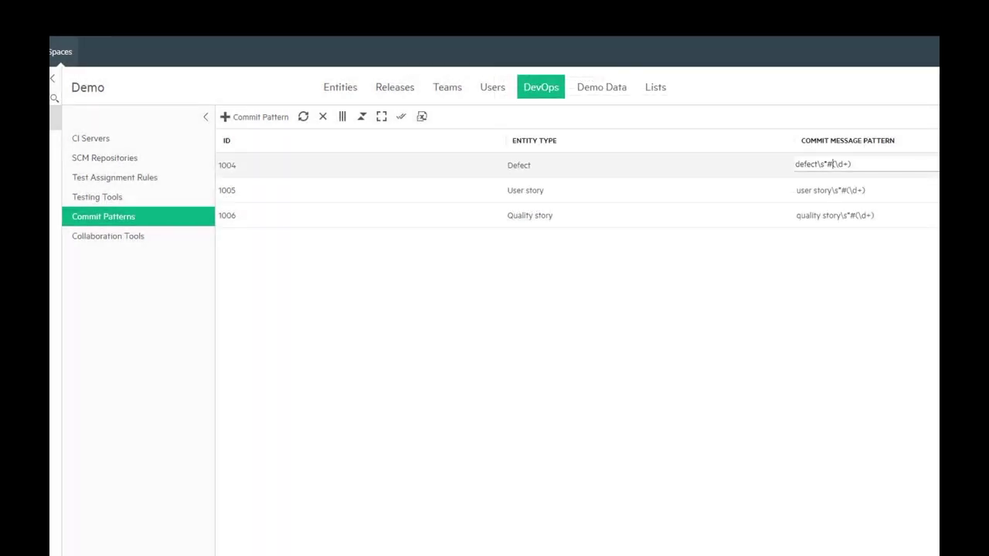
pyautogui.press('BackSpace')
pyautogui.press('Return')
# Validate 'defect 1003 commit message' against the updated pattern, now matching Defect #1003
pyautogui.click(401, 116)
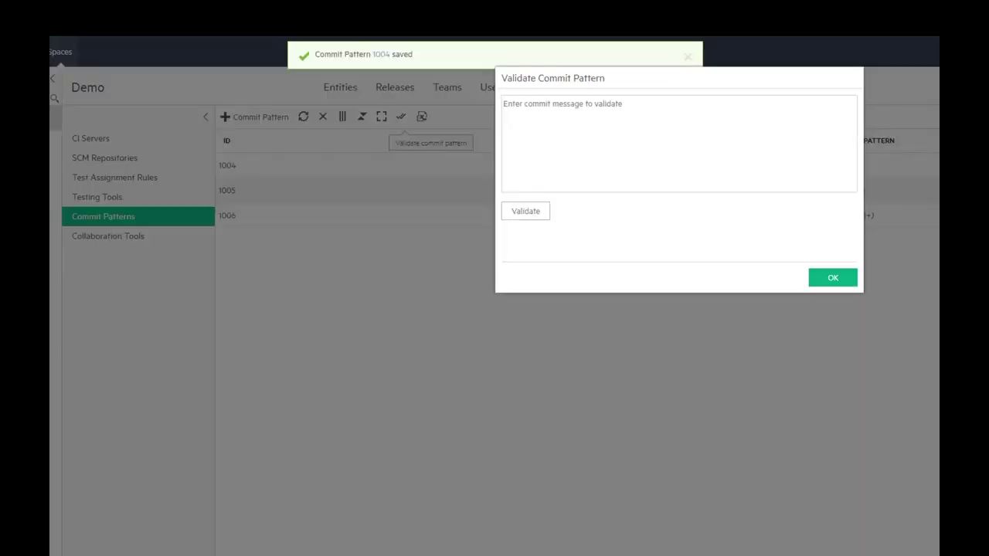
pyautogui.write('defect 1003 commit message')
pyautogui.click(545, 206)
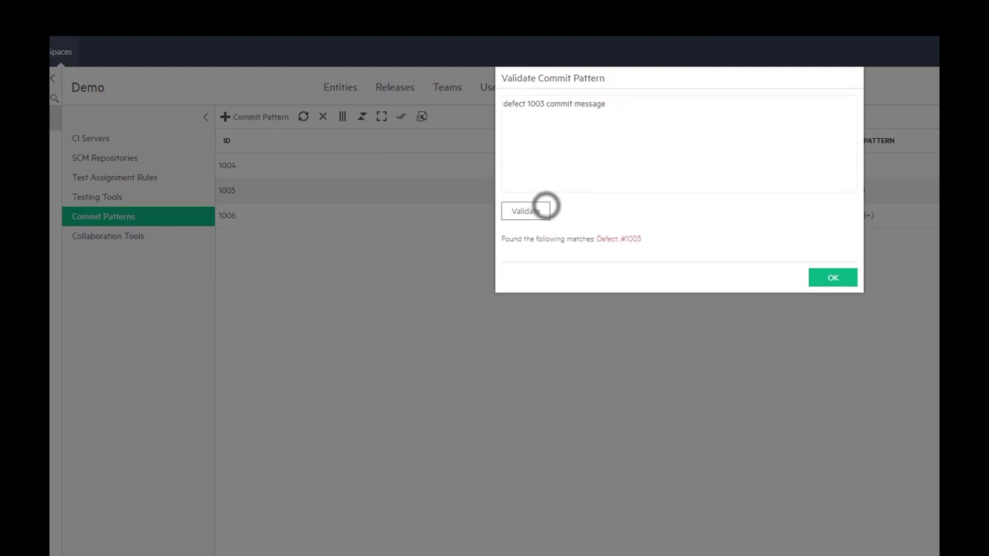